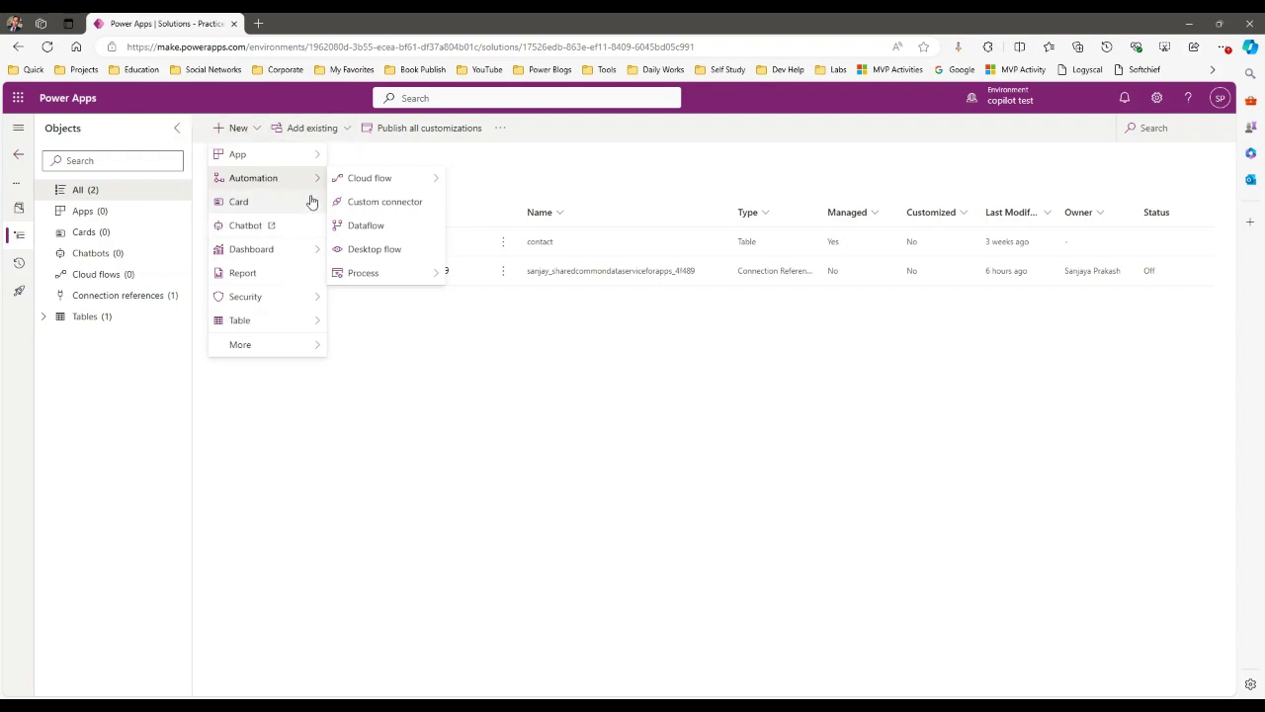
Start a new instant cloud flow from the Practice Demo solution's Cloud flow menu.
{"action": "mouse_move", "coordinate": [410, 184]}
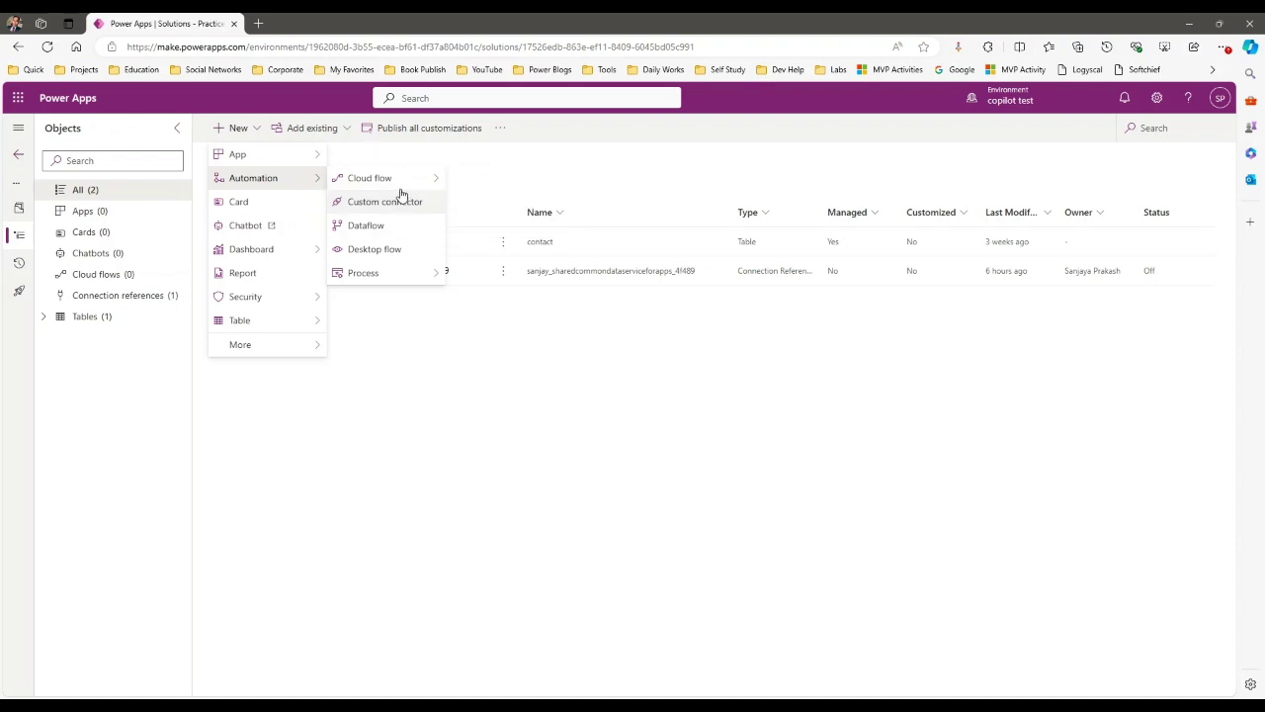
{"action": "left_click", "coordinate": [480, 202]}
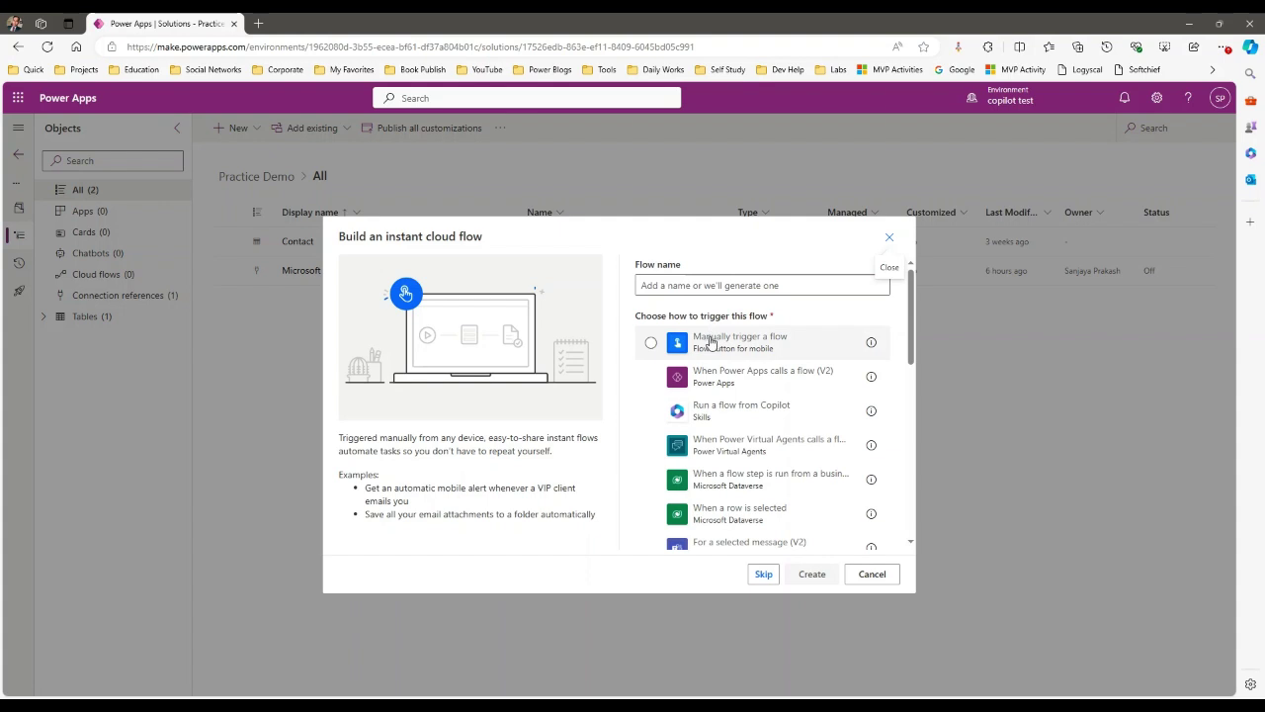
Create an instant flow named 'Update Contact' using the Manually trigger a flow trigger.
{"action": "left_click", "coordinate": [709, 340]}
{"action": "left_click", "coordinate": [682, 291]}
{"action": "type", "text": "Udar"}
{"action": "key", "text": "BackSpace"}
{"action": "type", "text": "te"}
{"action": "key", "text": "BackSpace"}
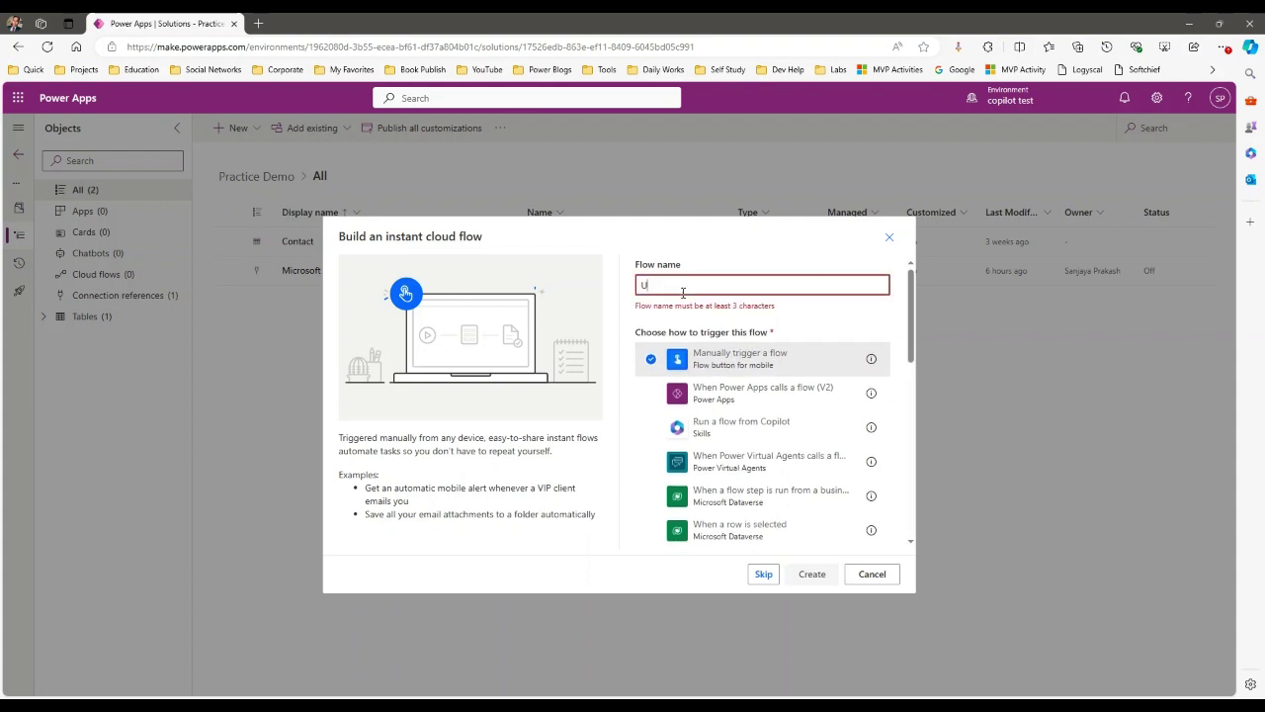
{"action": "type", "text": "pdate Contac"}
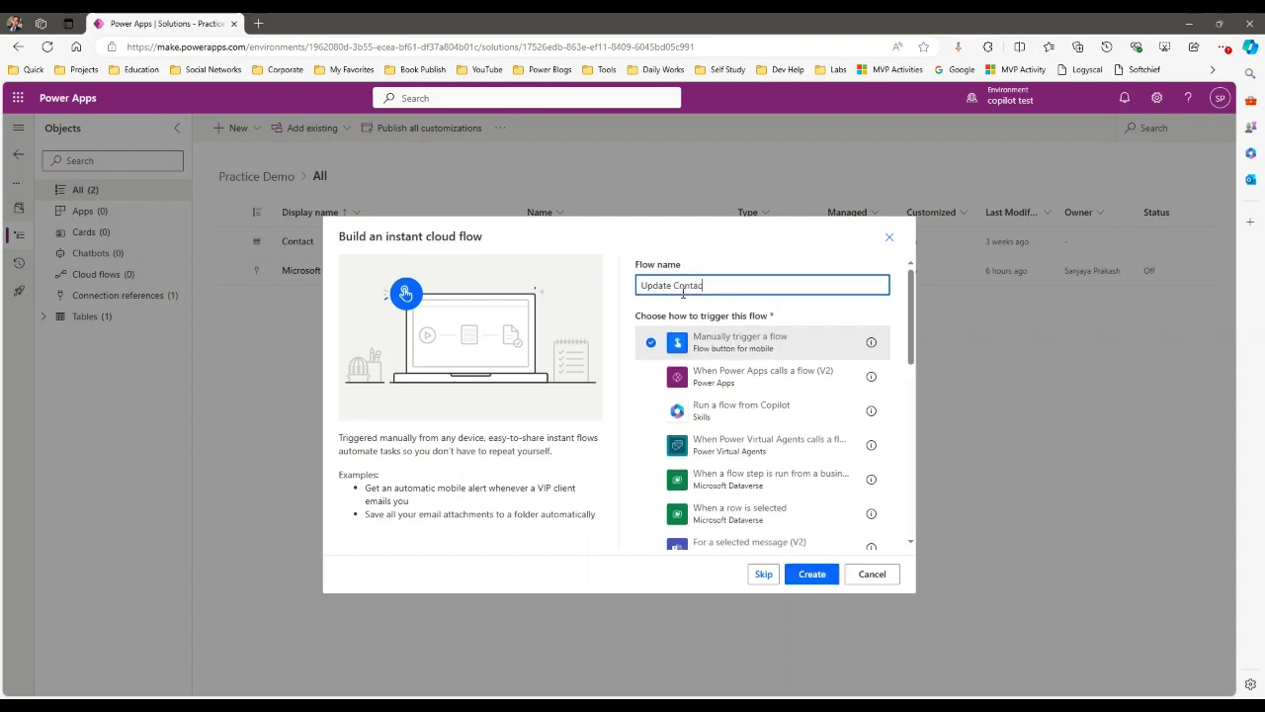
{"action": "type", "text": "t"}
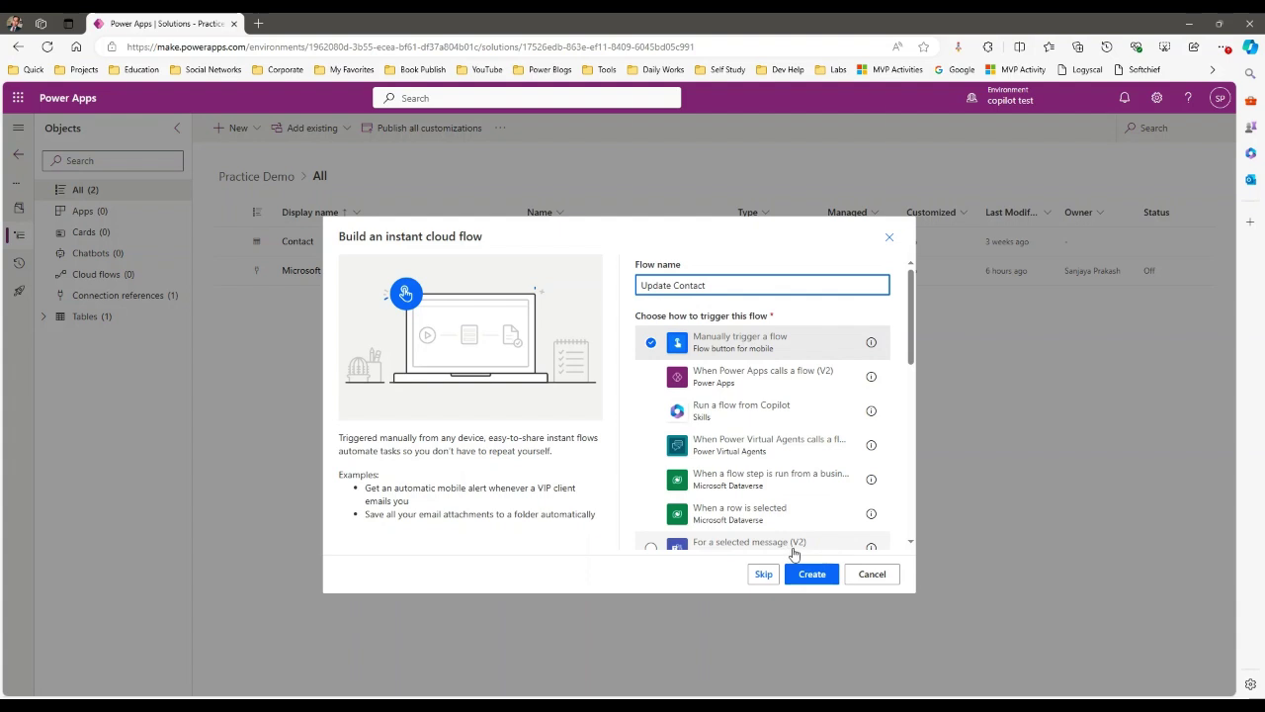
{"action": "left_click", "coordinate": [812, 574]}
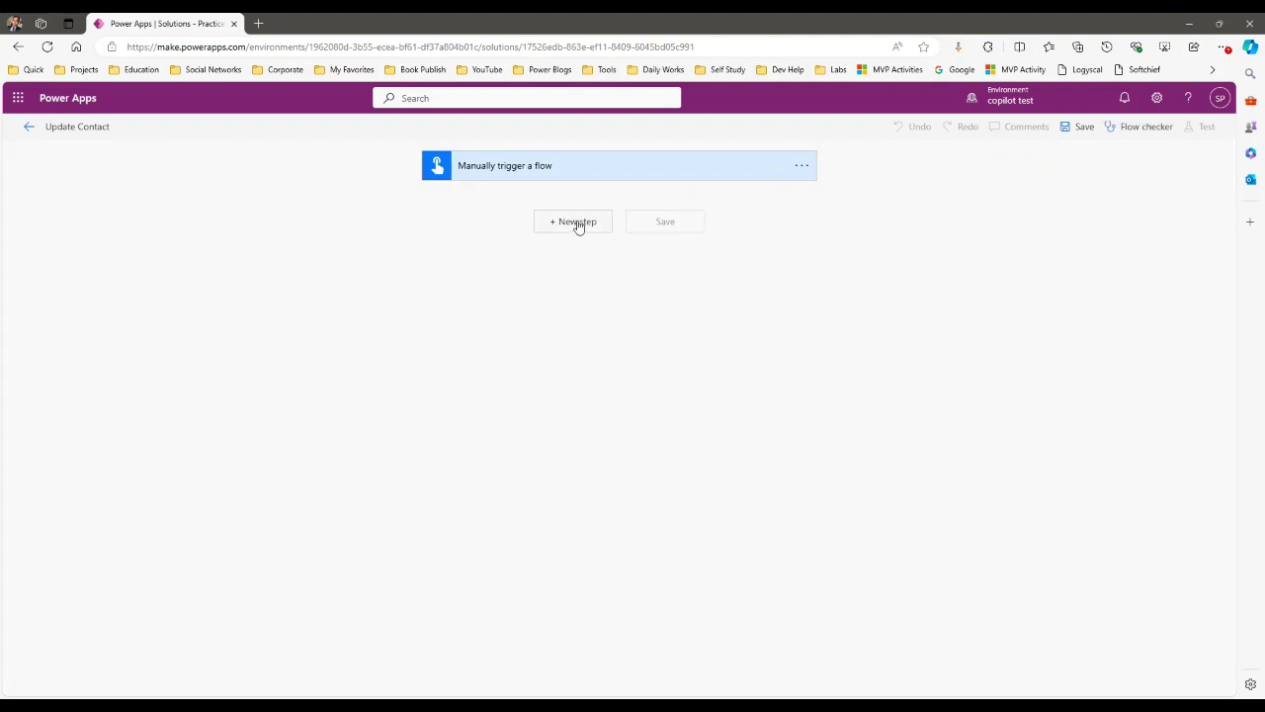
Add a Microsoft Dataverse List rows step that lists the Contacts table.
{"action": "left_click", "coordinate": [578, 223]}
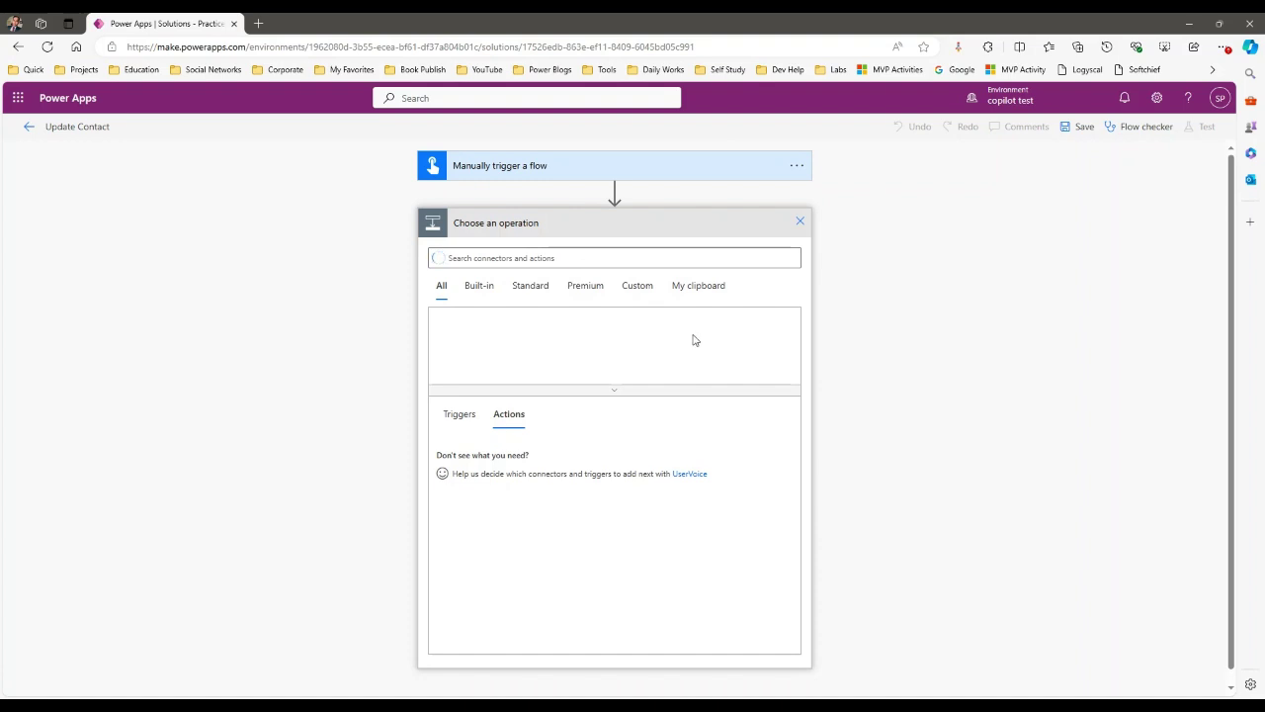
{"action": "left_click", "coordinate": [759, 338]}
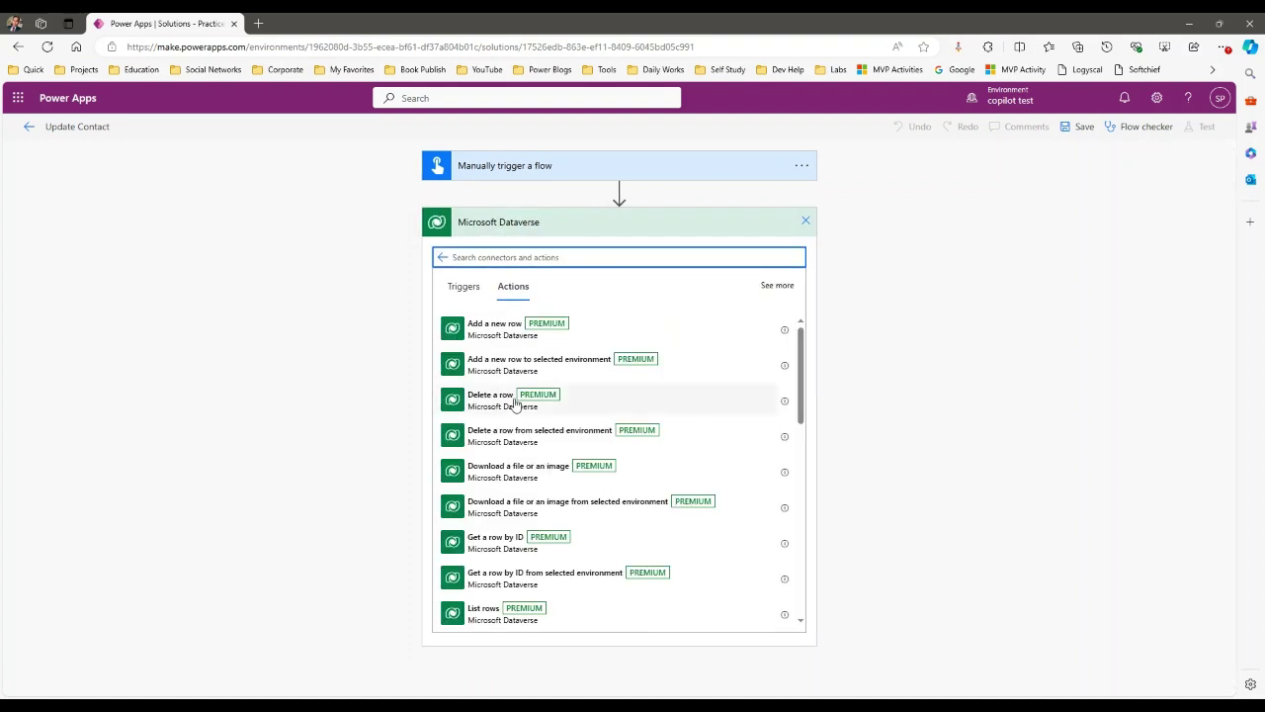
{"action": "scroll", "coordinate": [514, 404], "scroll_direction": "down", "scroll_amount": 3}
{"action": "left_click", "coordinate": [665, 362]}
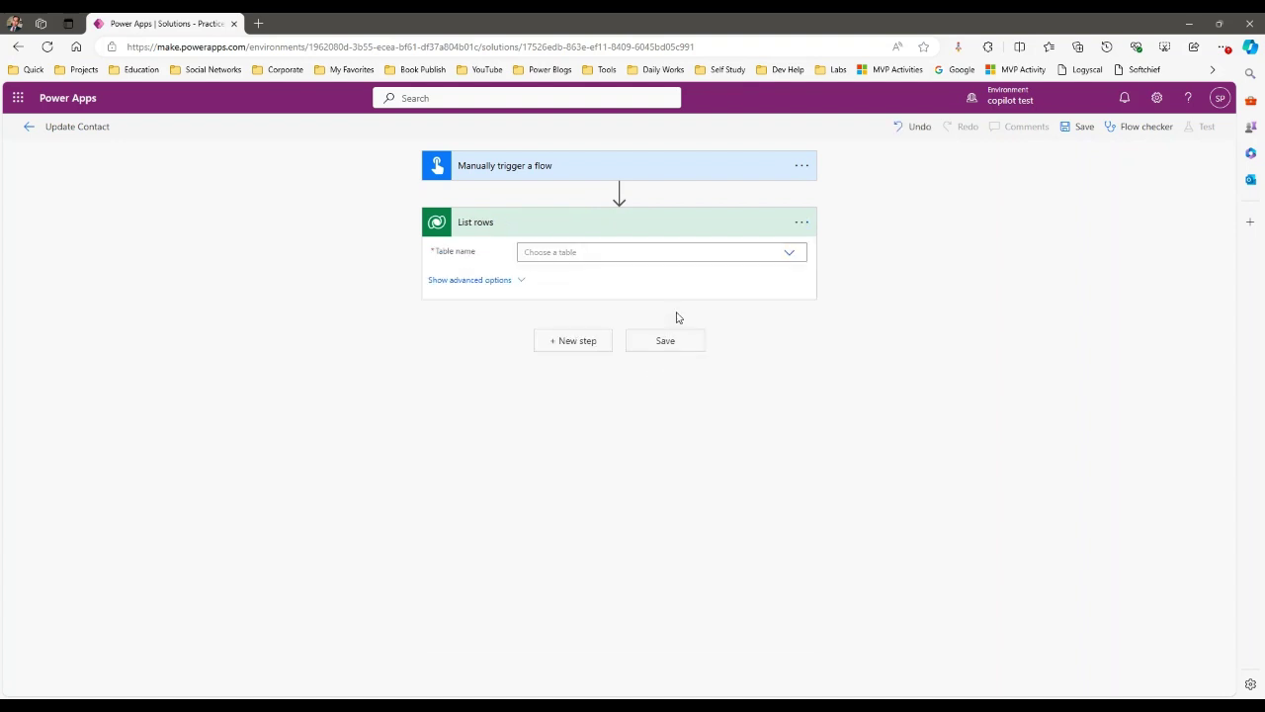
{"action": "left_click", "coordinate": [608, 256]}
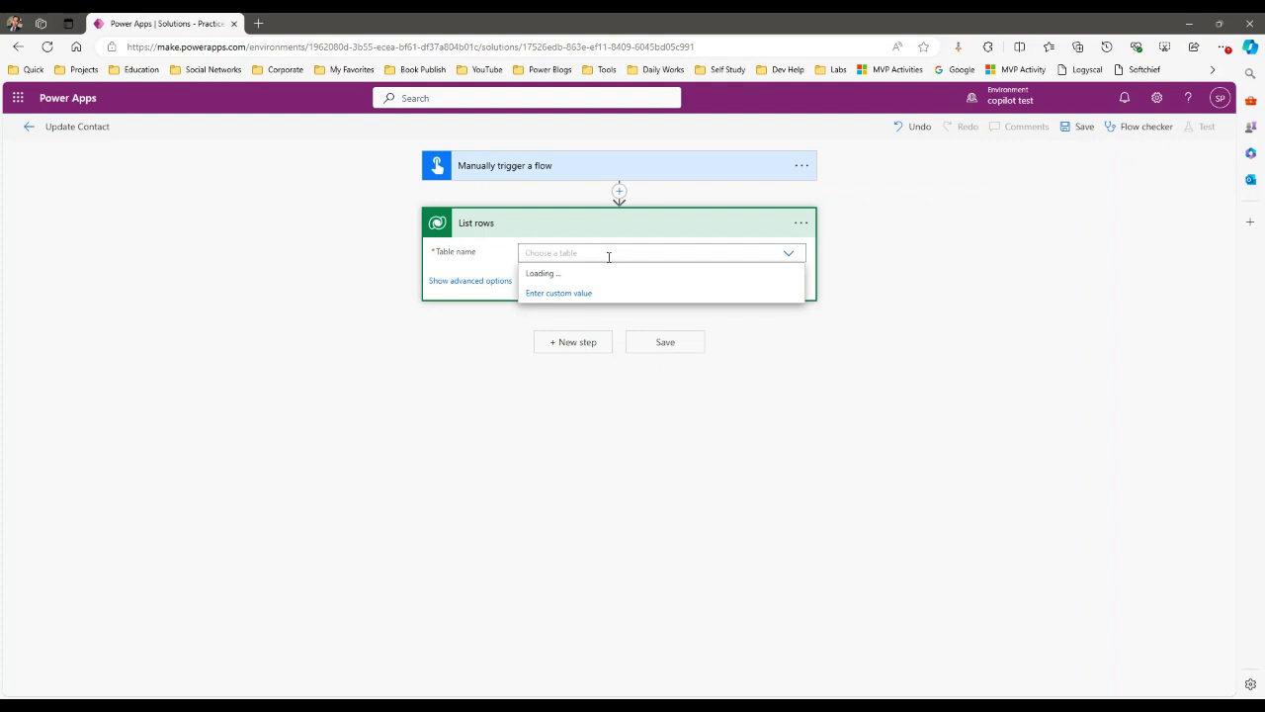
{"action": "type", "text": "contact"}
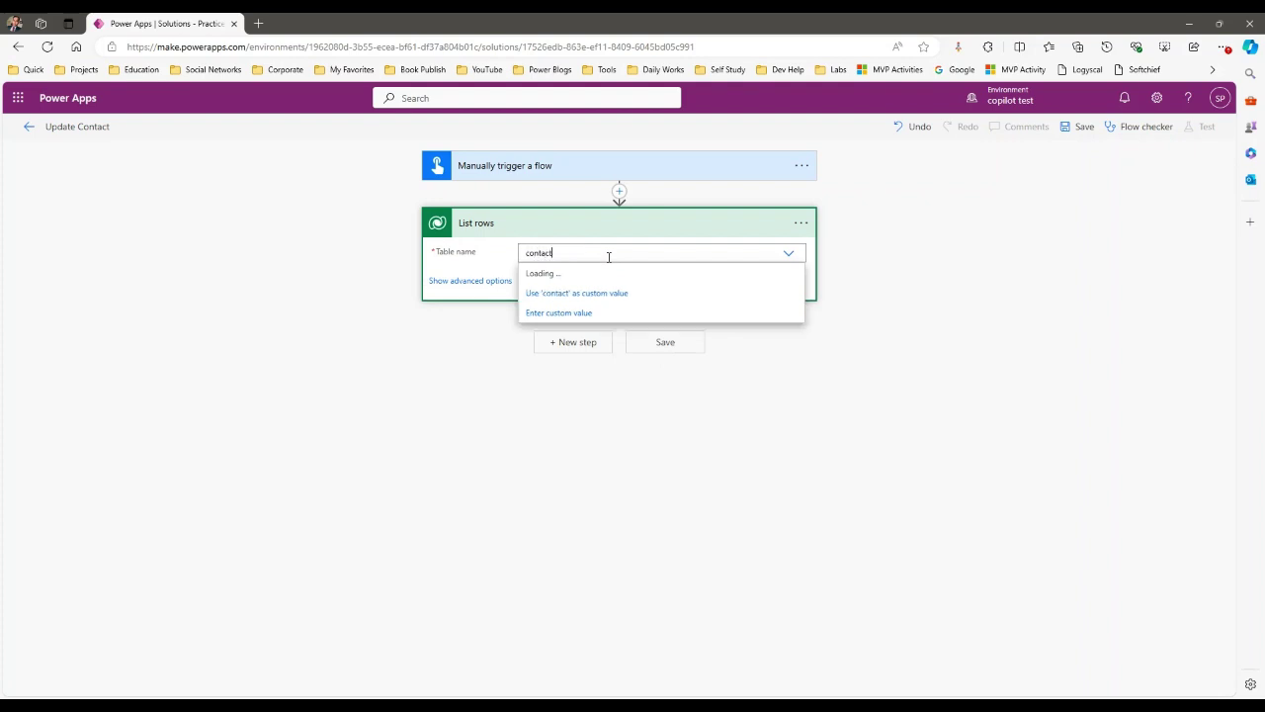
{"action": "left_click", "coordinate": [602, 274]}
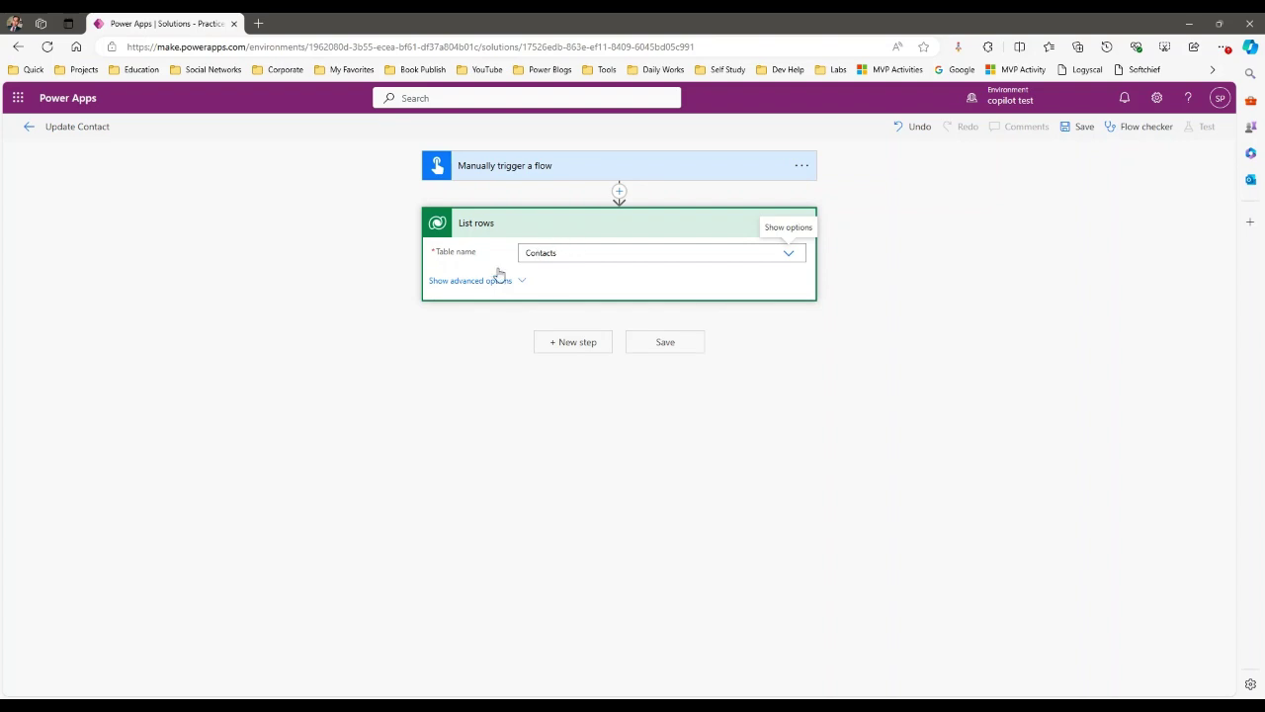
{"action": "left_click", "coordinate": [601, 344]}
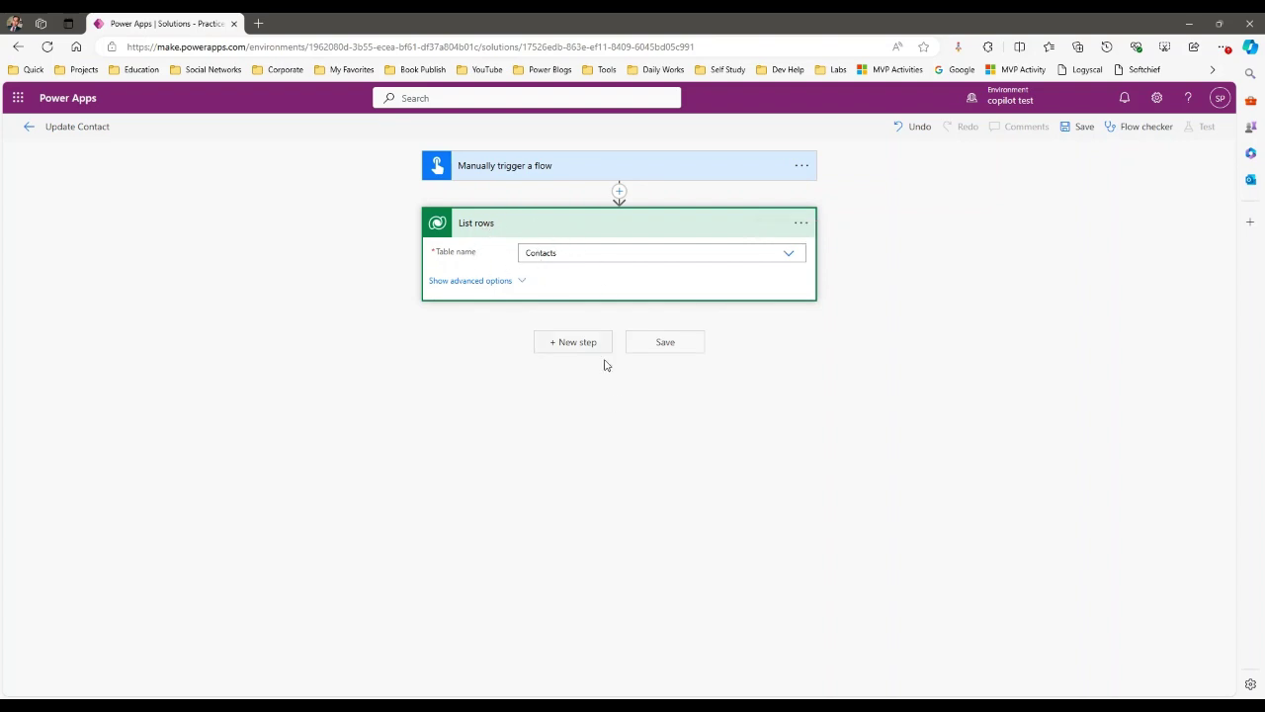
Add a Dataverse Update a row action targeting the Contacts table.
{"action": "left_click", "coordinate": [759, 387]}
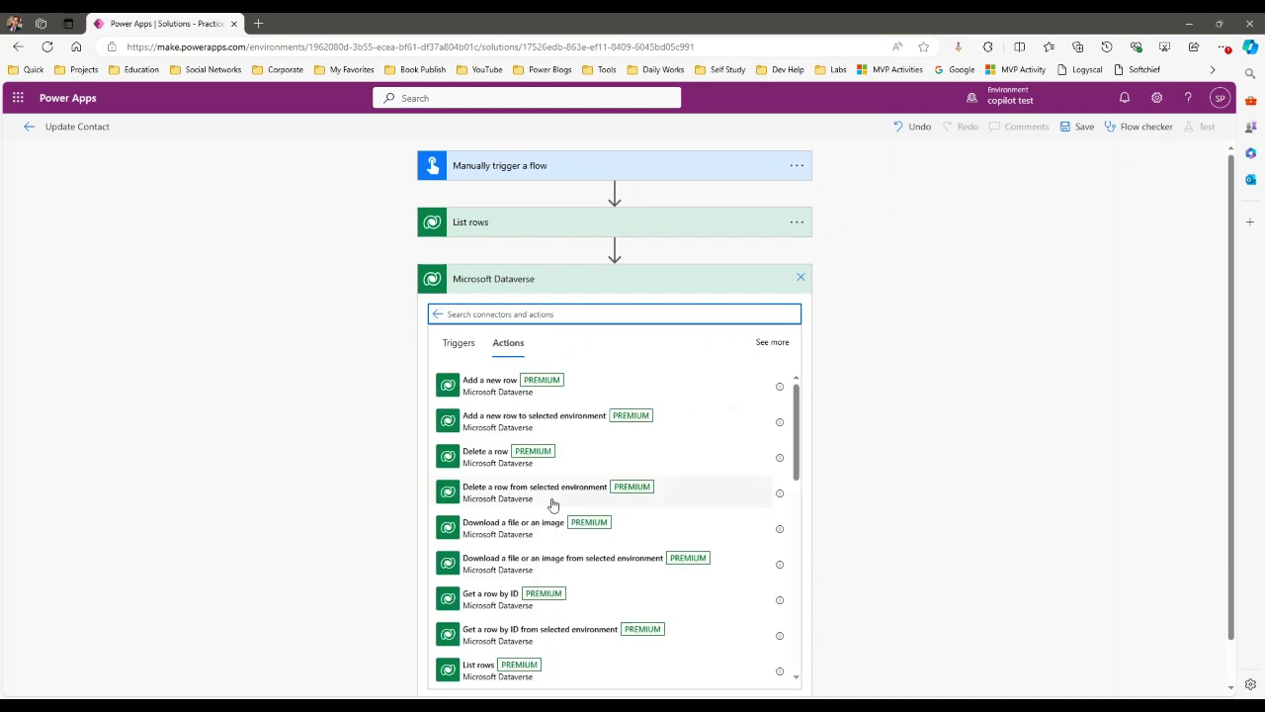
{"action": "scroll", "coordinate": [550, 502], "scroll_direction": "down", "scroll_amount": 3}
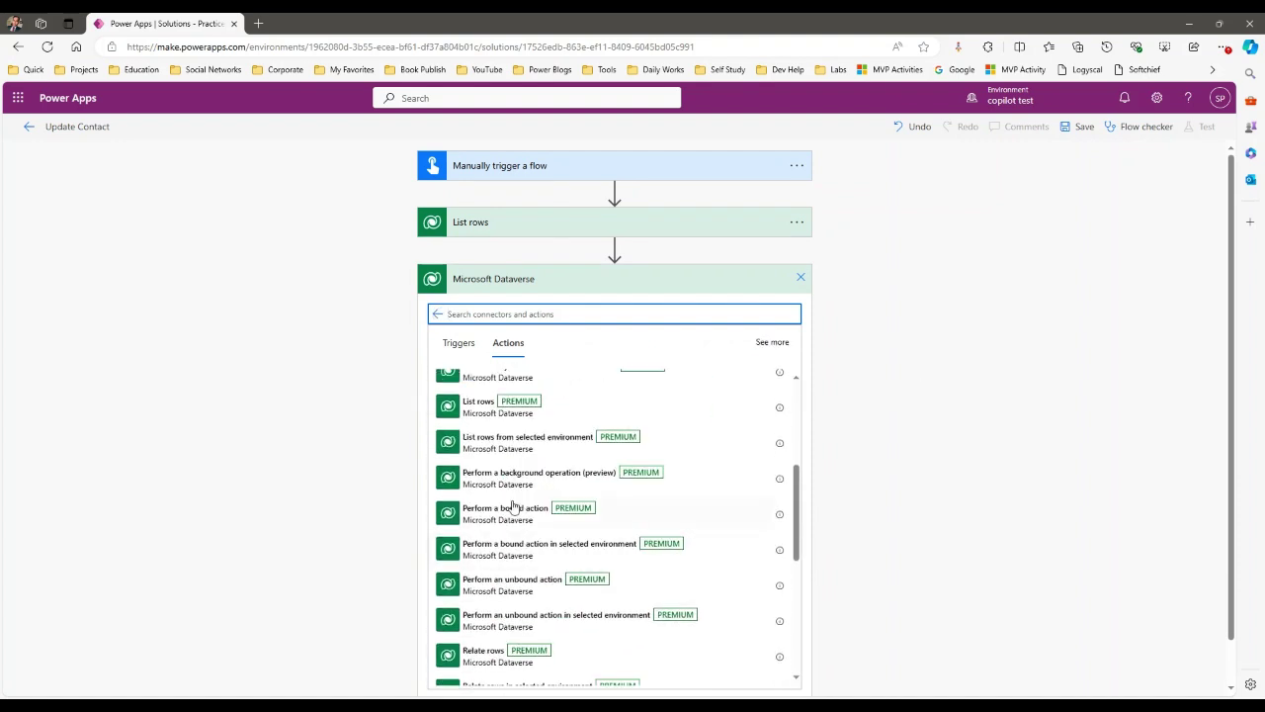
{"action": "scroll", "coordinate": [527, 625], "scroll_direction": "down", "scroll_amount": 2}
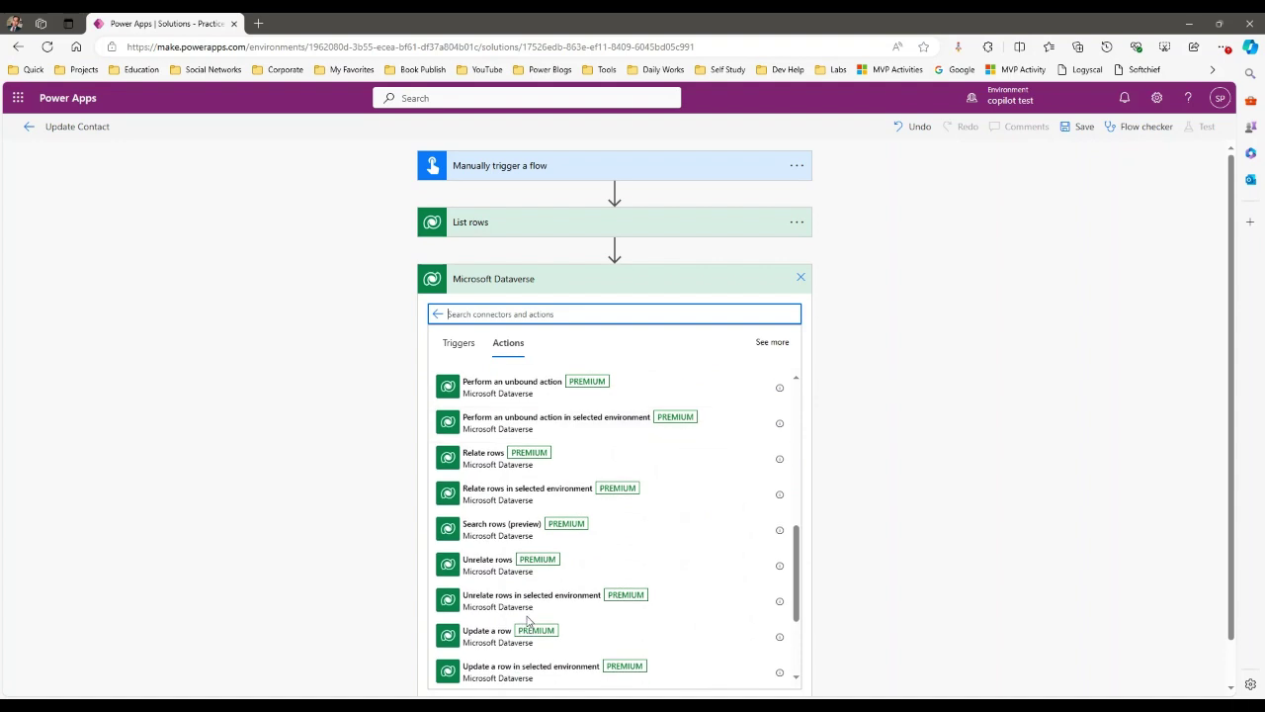
{"action": "scroll", "coordinate": [527, 625], "scroll_direction": "down", "scroll_amount": 2}
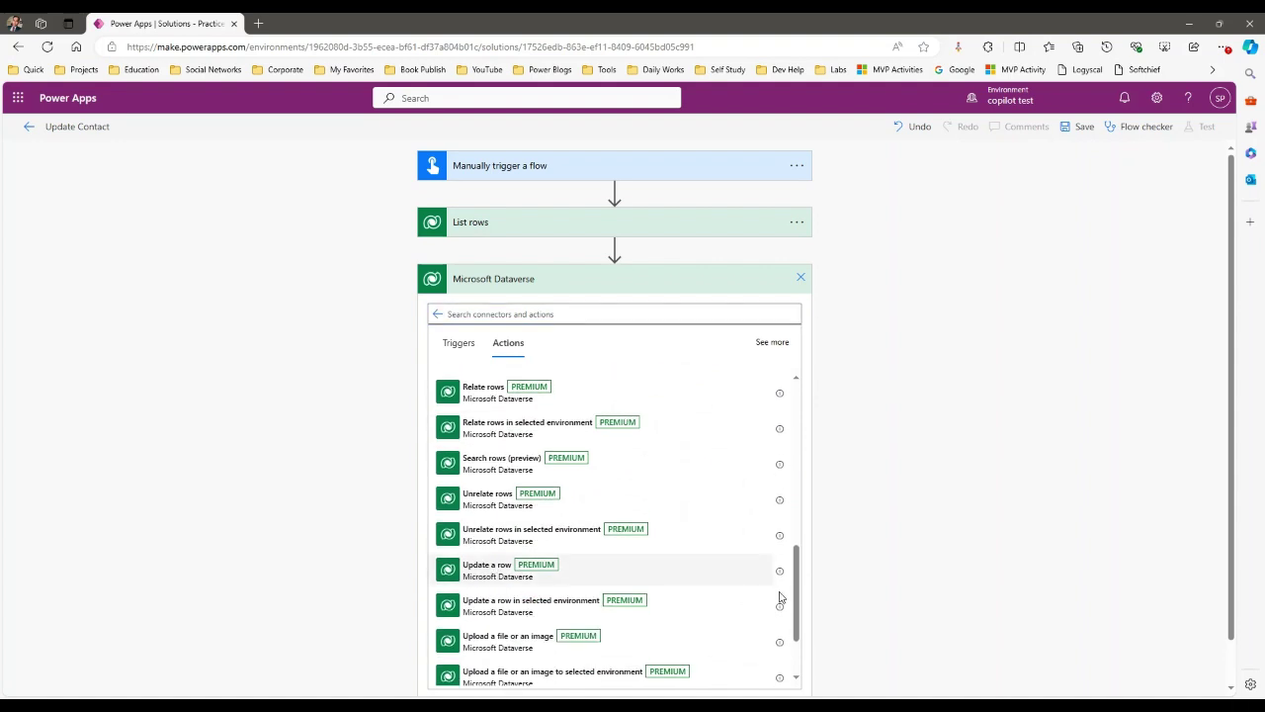
{"action": "left_click", "coordinate": [582, 586]}
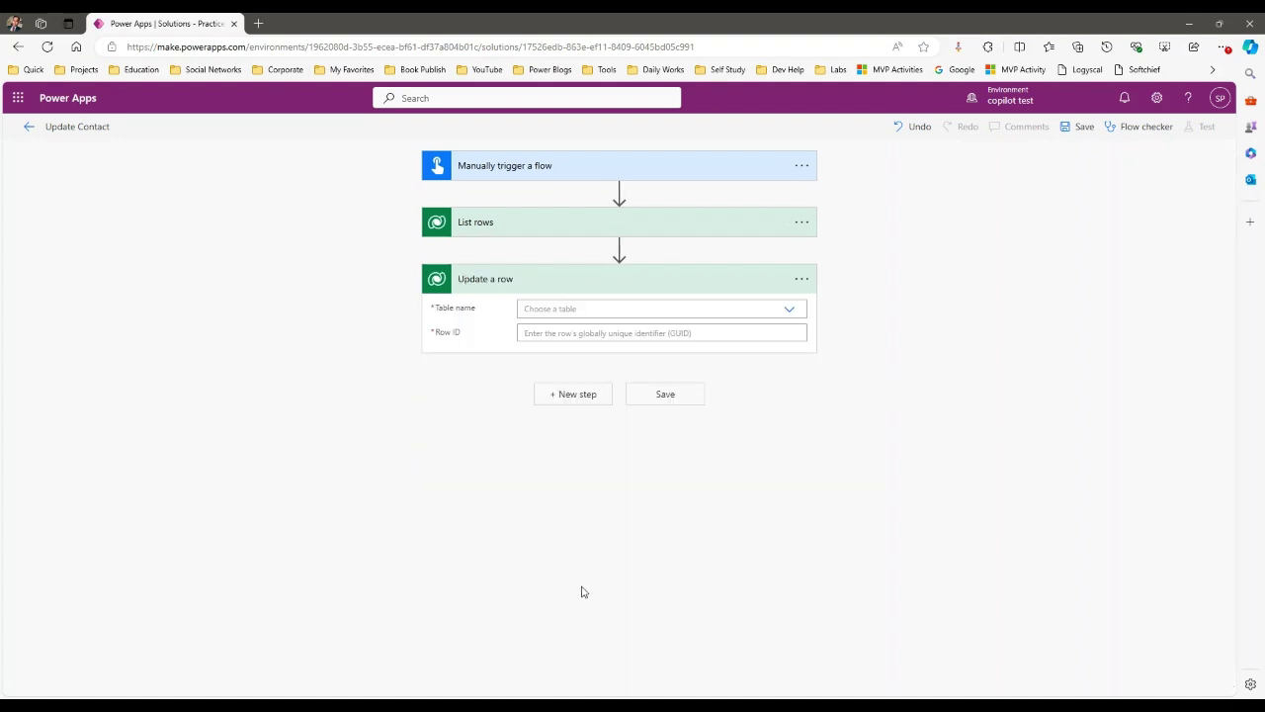
{"action": "left_click", "coordinate": [580, 308]}
{"action": "type", "text": "contact"}
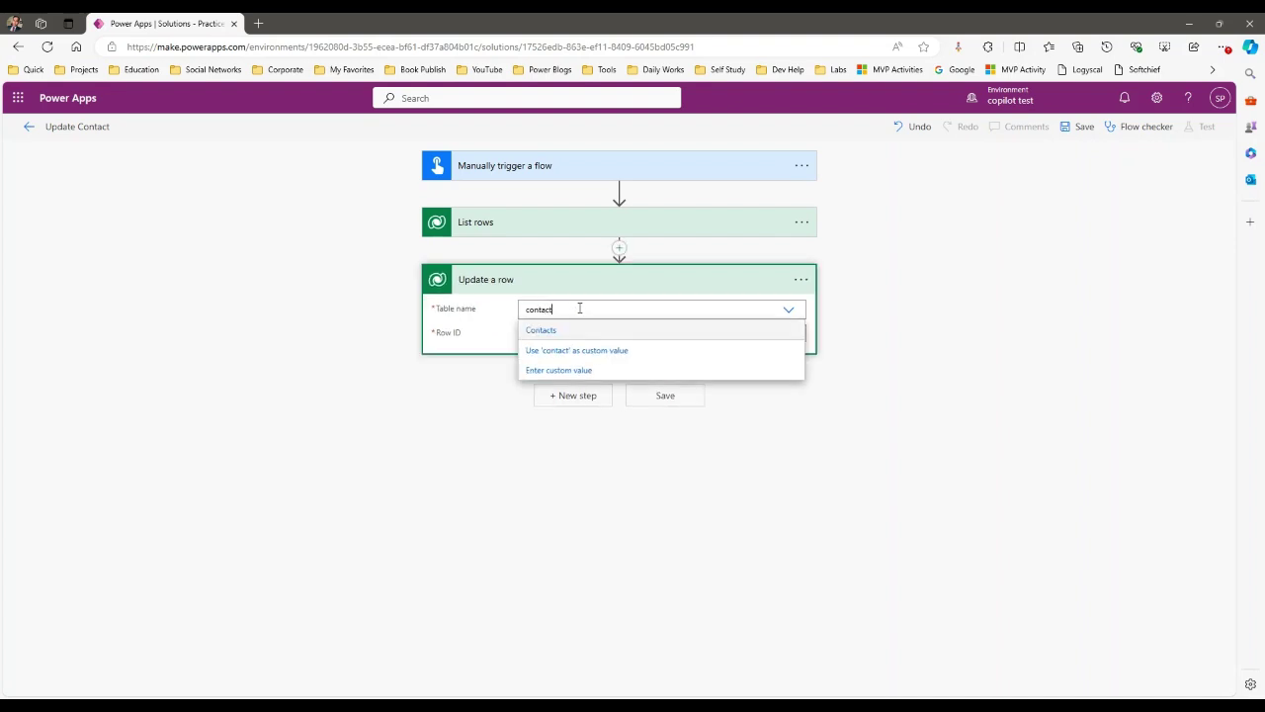
{"action": "left_click", "coordinate": [574, 330]}
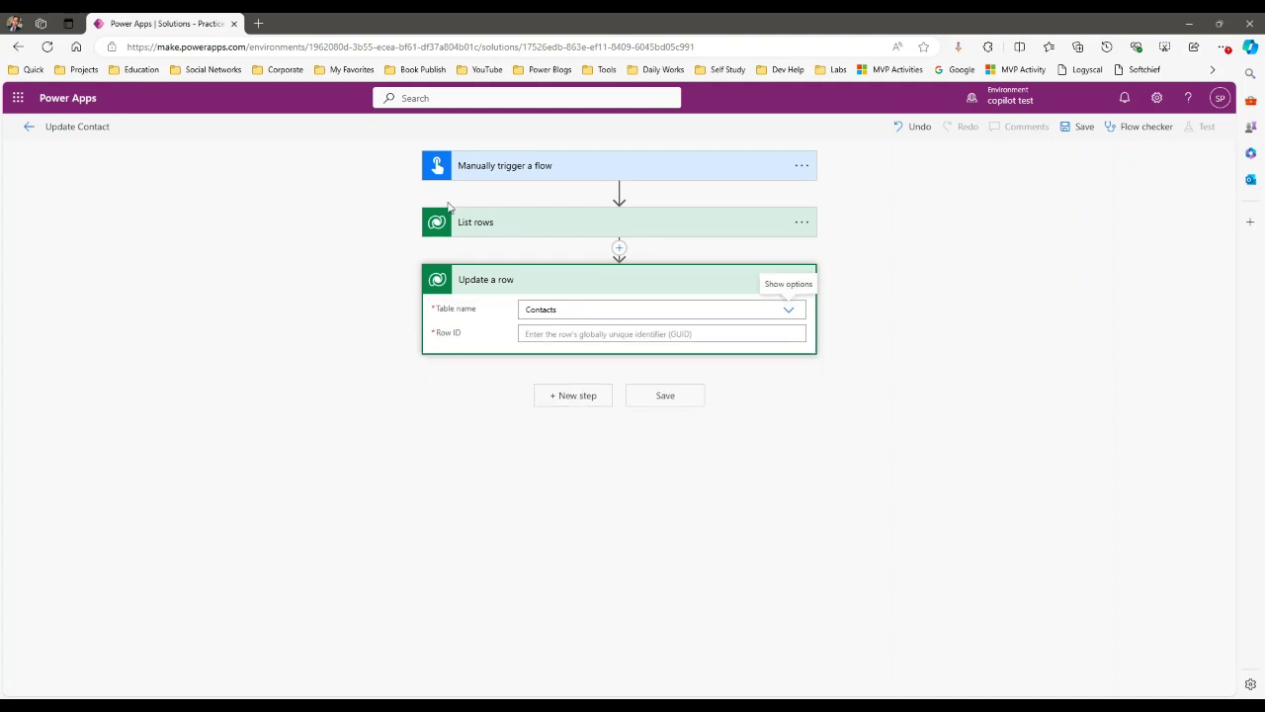
Fill Row ID with the listed Contact identifier from dynamic content.
{"action": "left_click", "coordinate": [557, 336]}
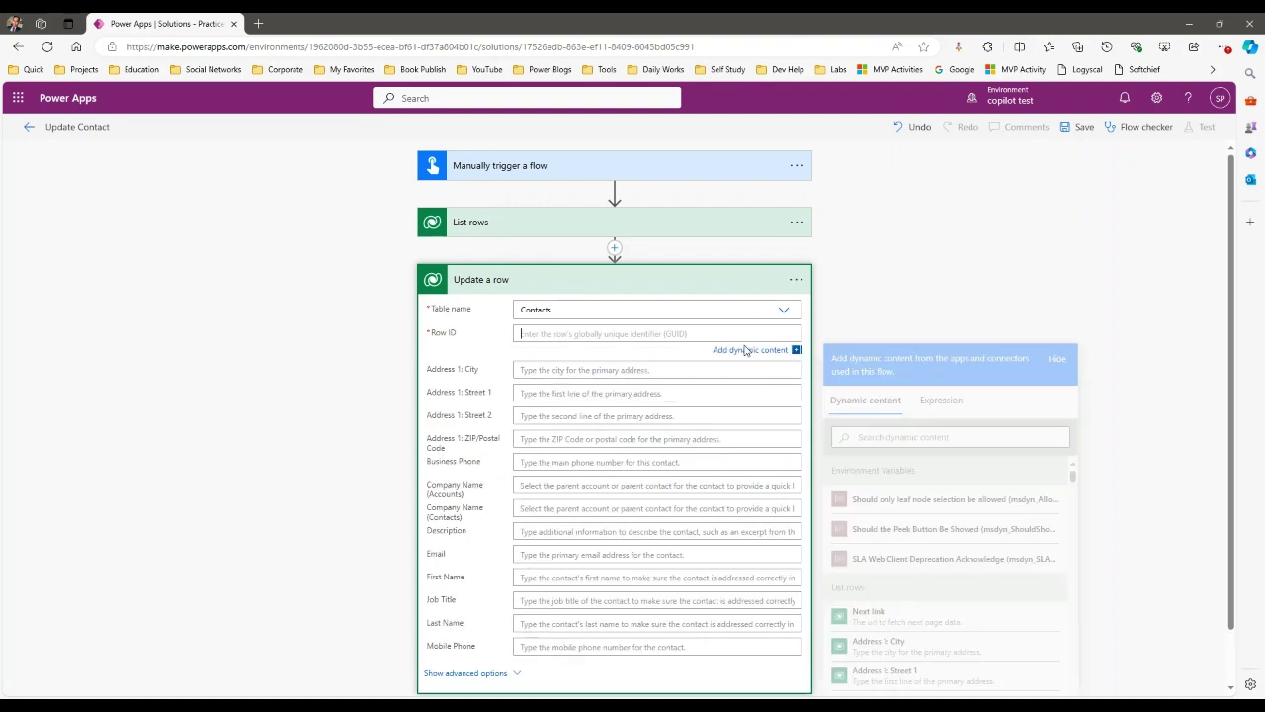
{"action": "left_click", "coordinate": [897, 436]}
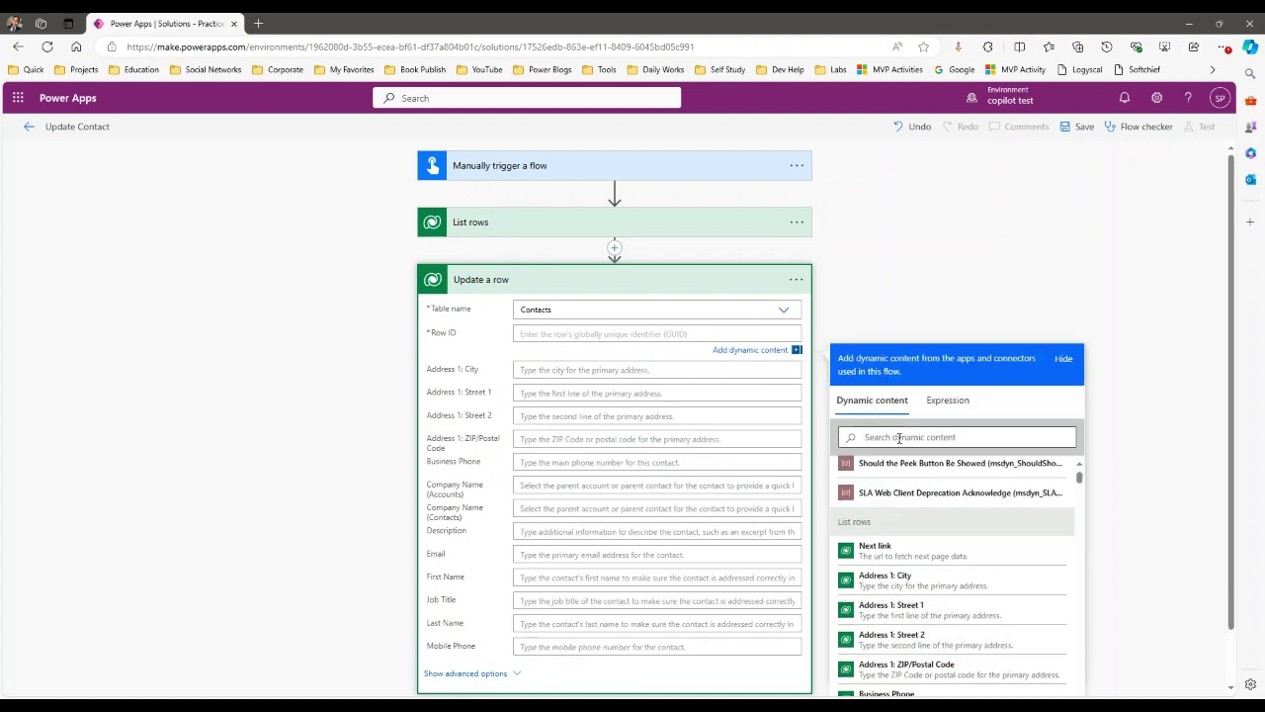
{"action": "type", "text": "conta"}
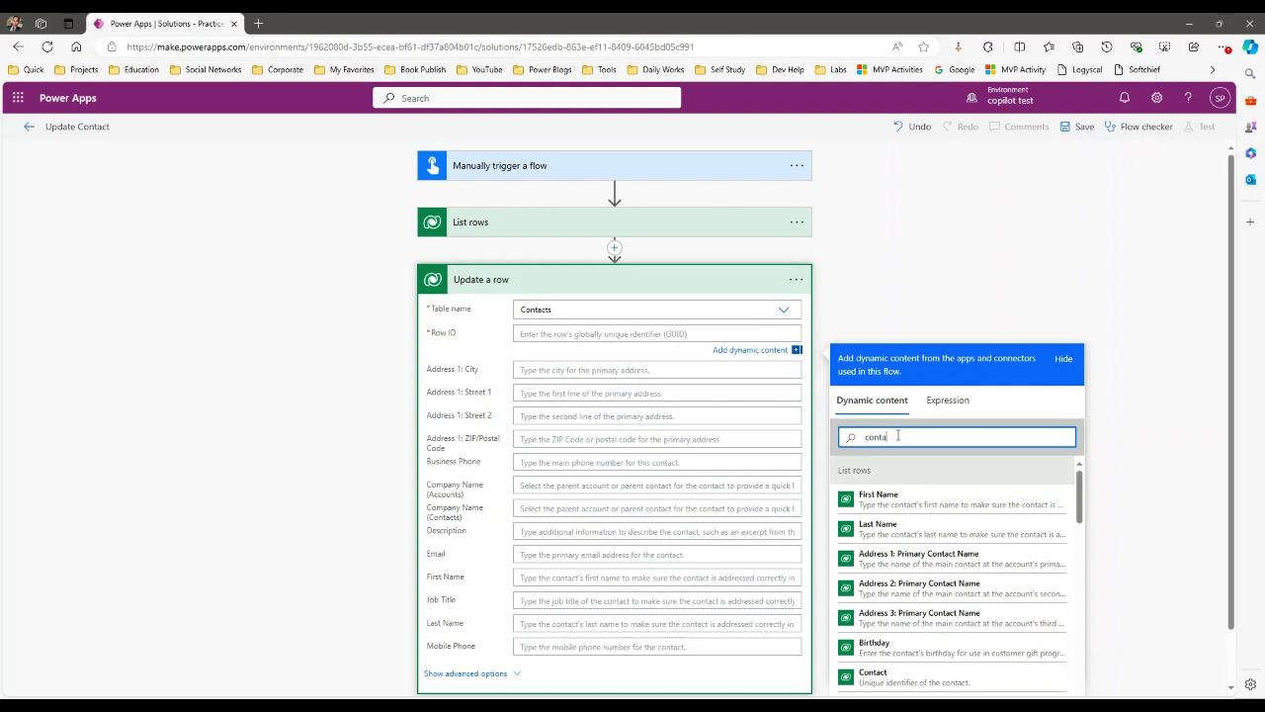
{"action": "type", "text": "ct"}
{"action": "left_click", "coordinate": [930, 674]}
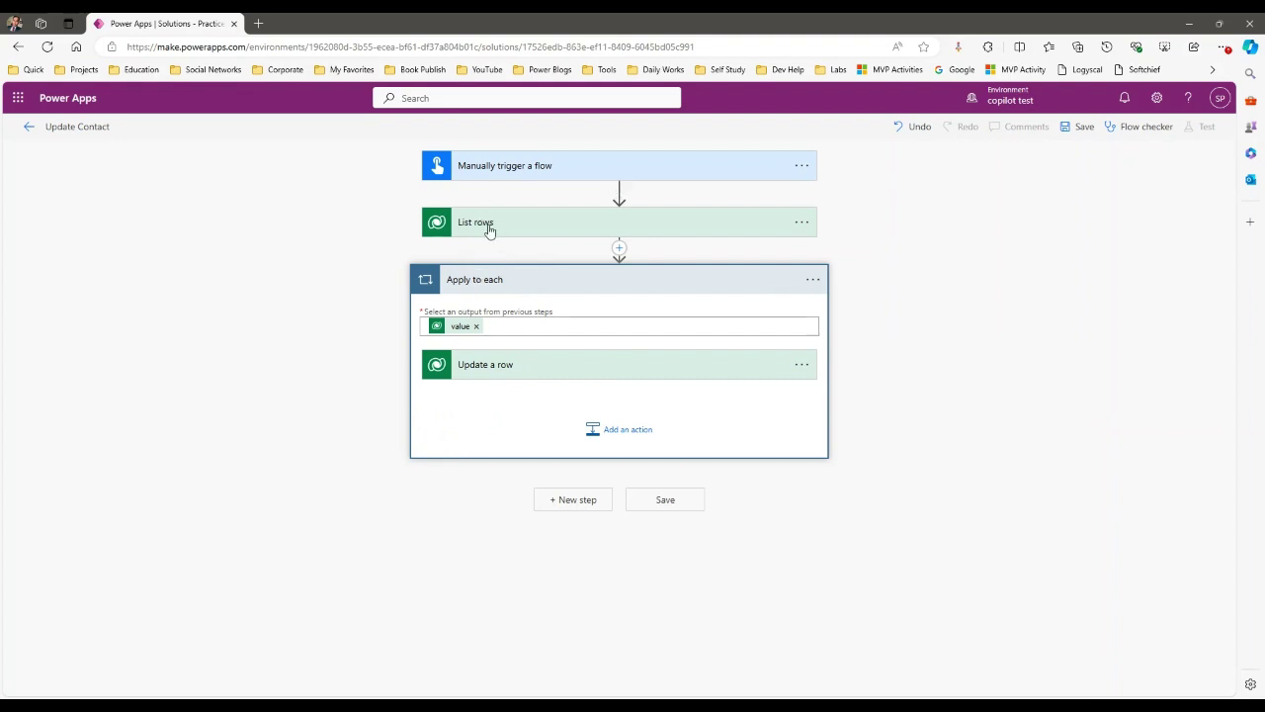
Set the Update a row step's Address 1: City field to Delhi.
{"action": "left_click", "coordinate": [571, 380]}
{"action": "scroll", "coordinate": [549, 415], "scroll_direction": "down", "scroll_amount": 1}
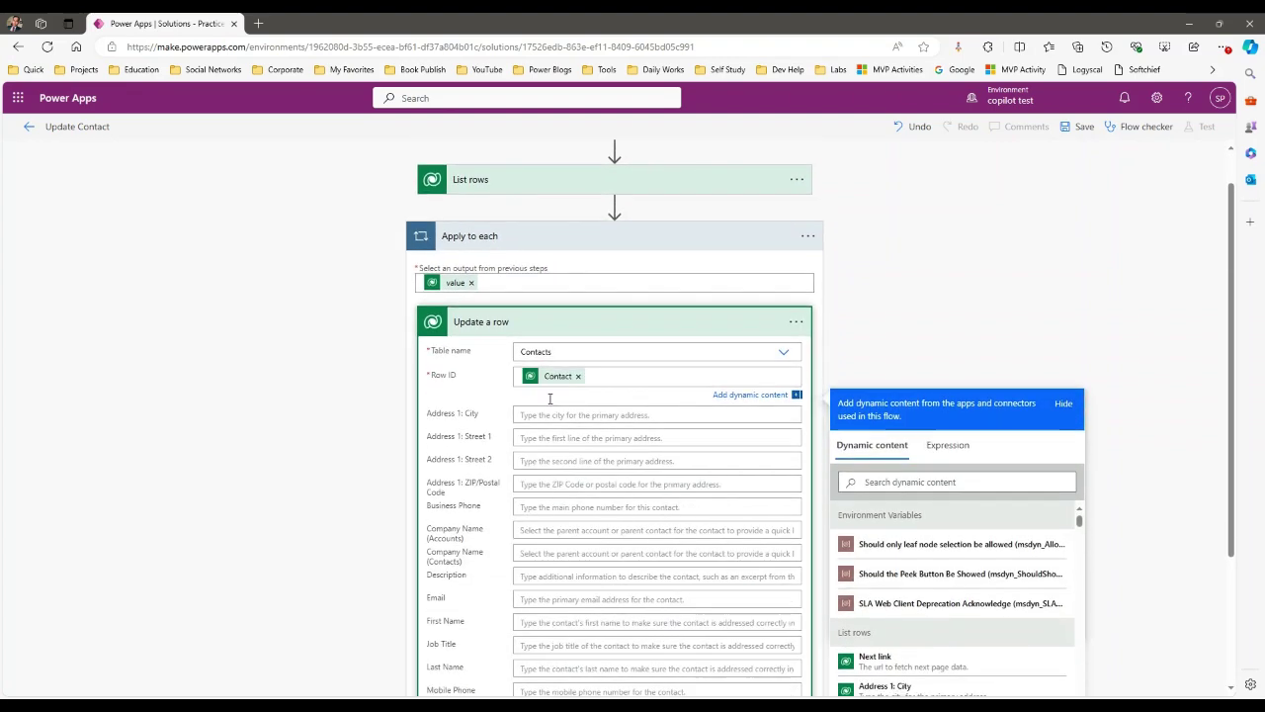
{"action": "left_click", "coordinate": [545, 391]}
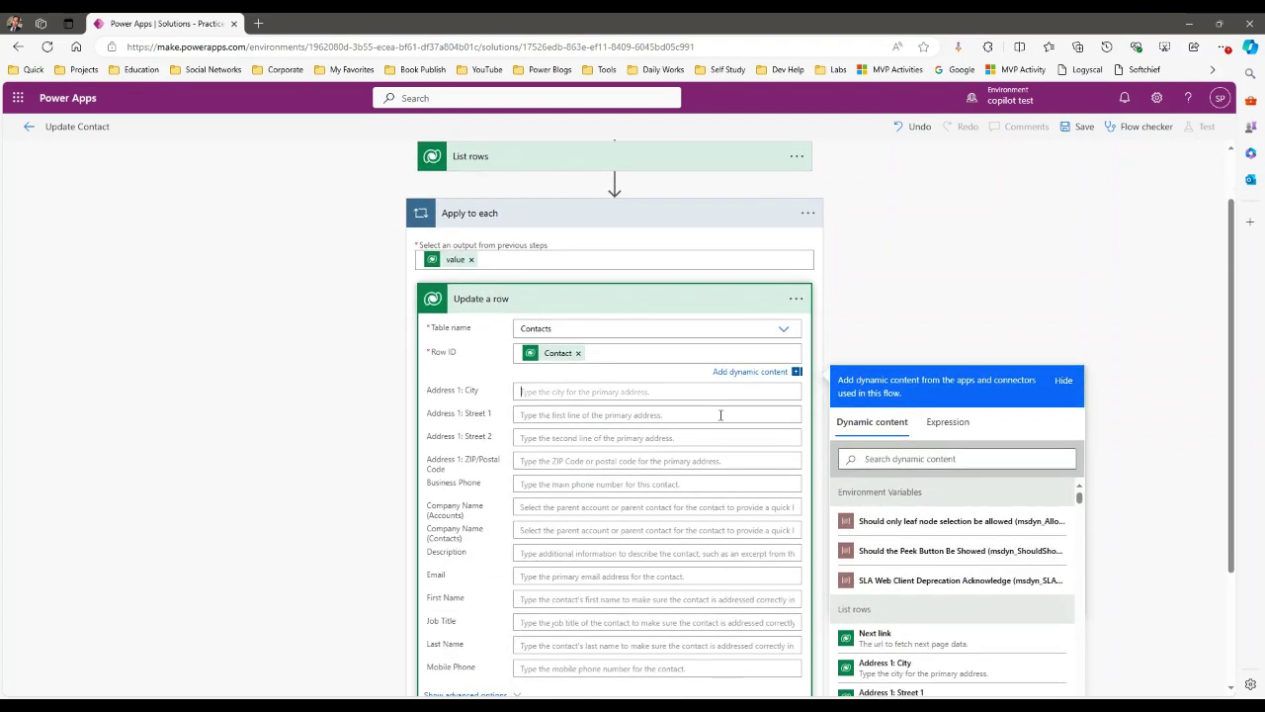
{"action": "type", "text": "Delhi"}
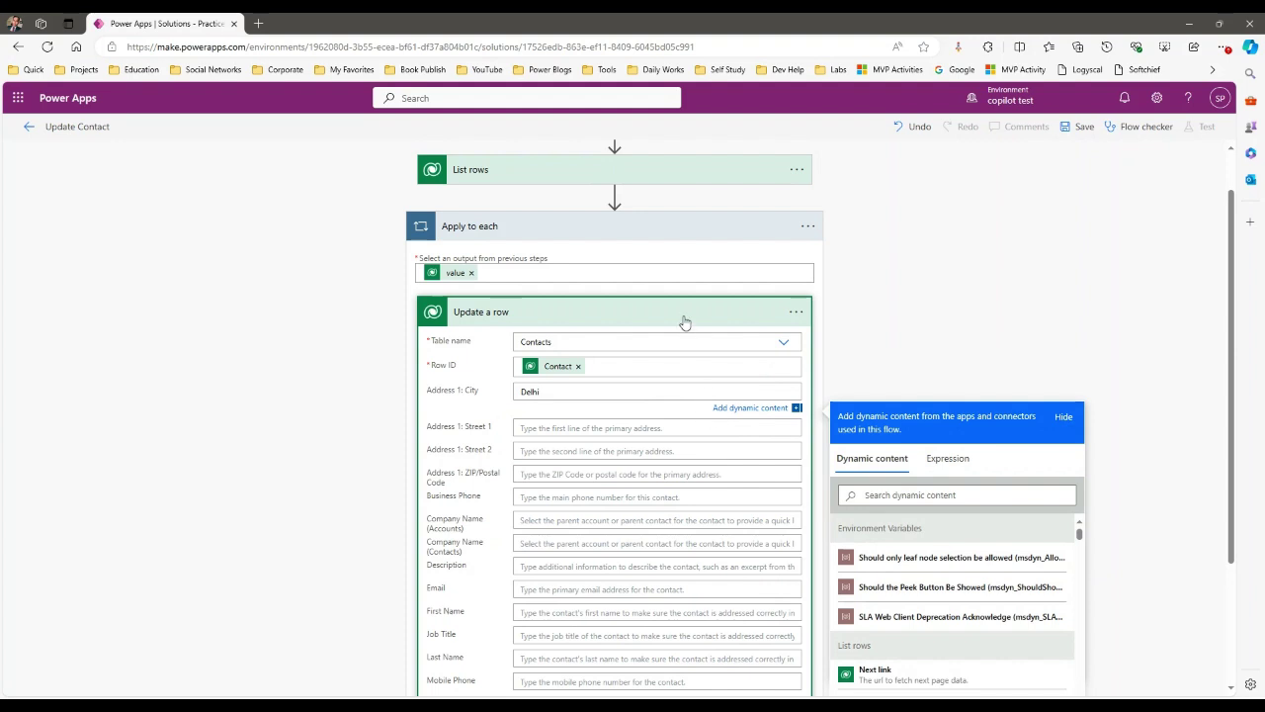
{"action": "left_click", "coordinate": [625, 321]}
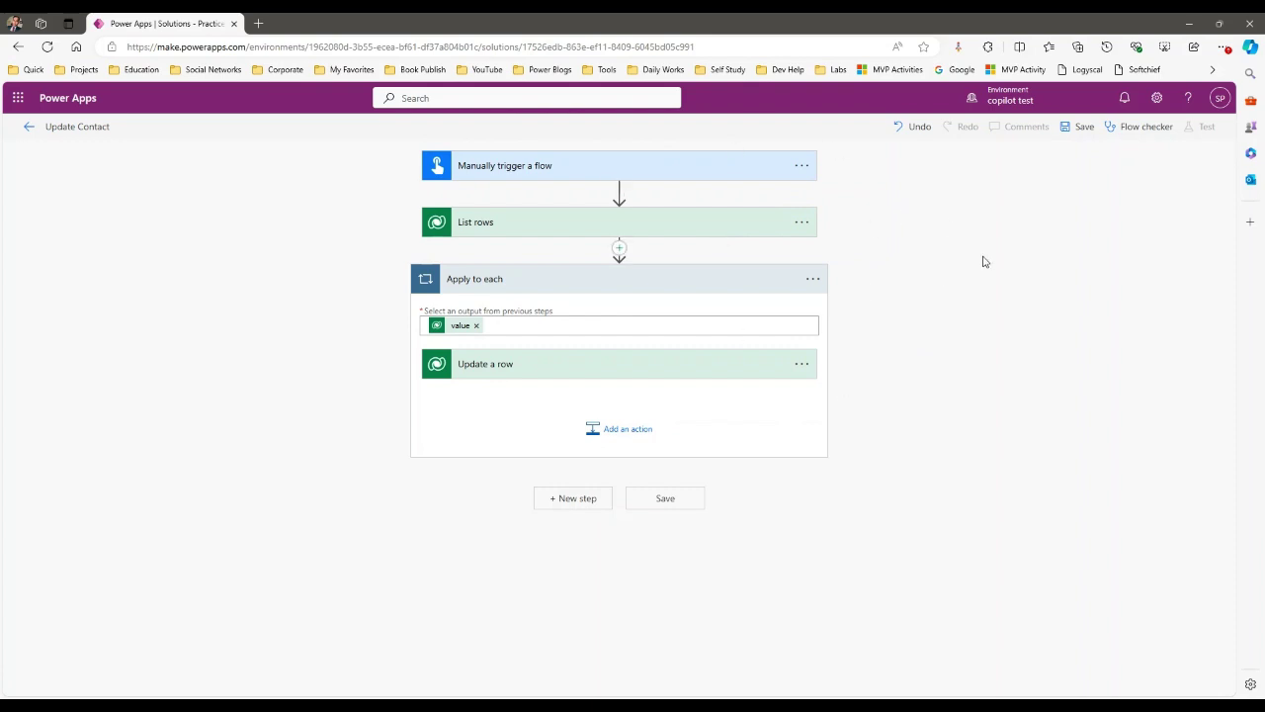
Save the flow, run a manual test, and expand the Apply to each results.
{"action": "left_click", "coordinate": [1082, 127]}
{"action": "left_click", "coordinate": [1200, 133]}
{"action": "left_click", "coordinate": [990, 159]}
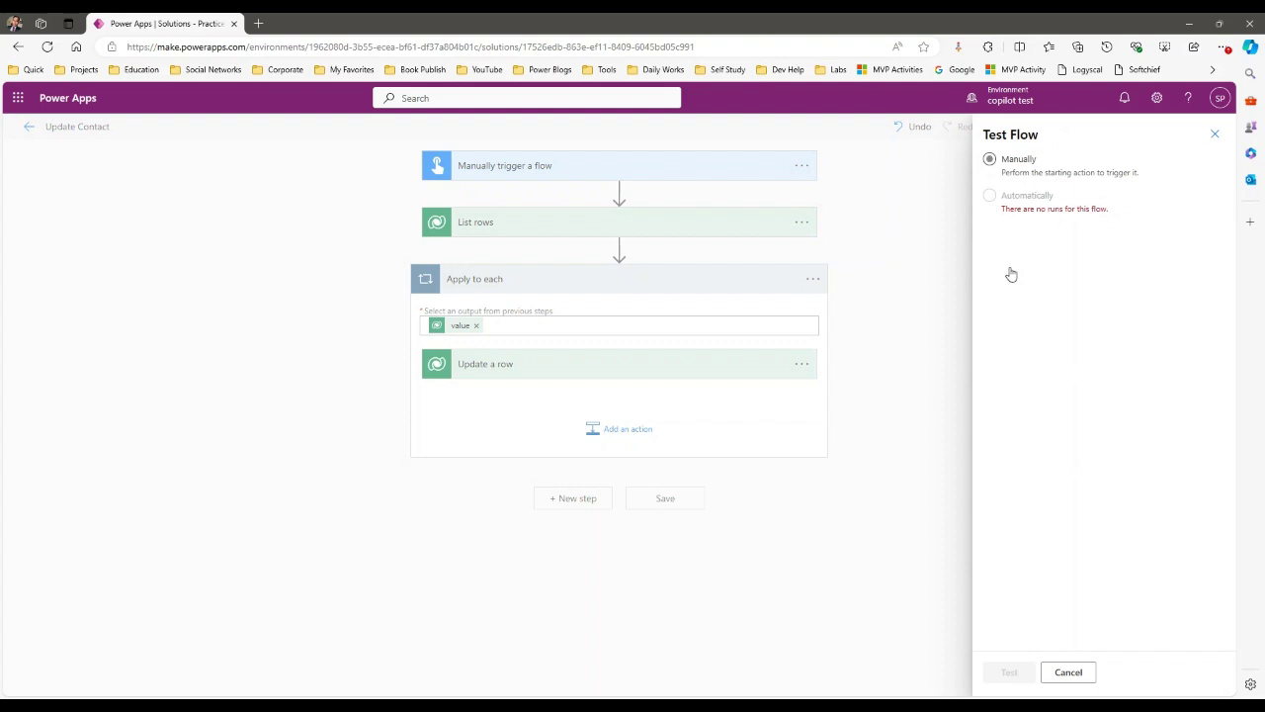
{"action": "left_click", "coordinate": [1026, 676]}
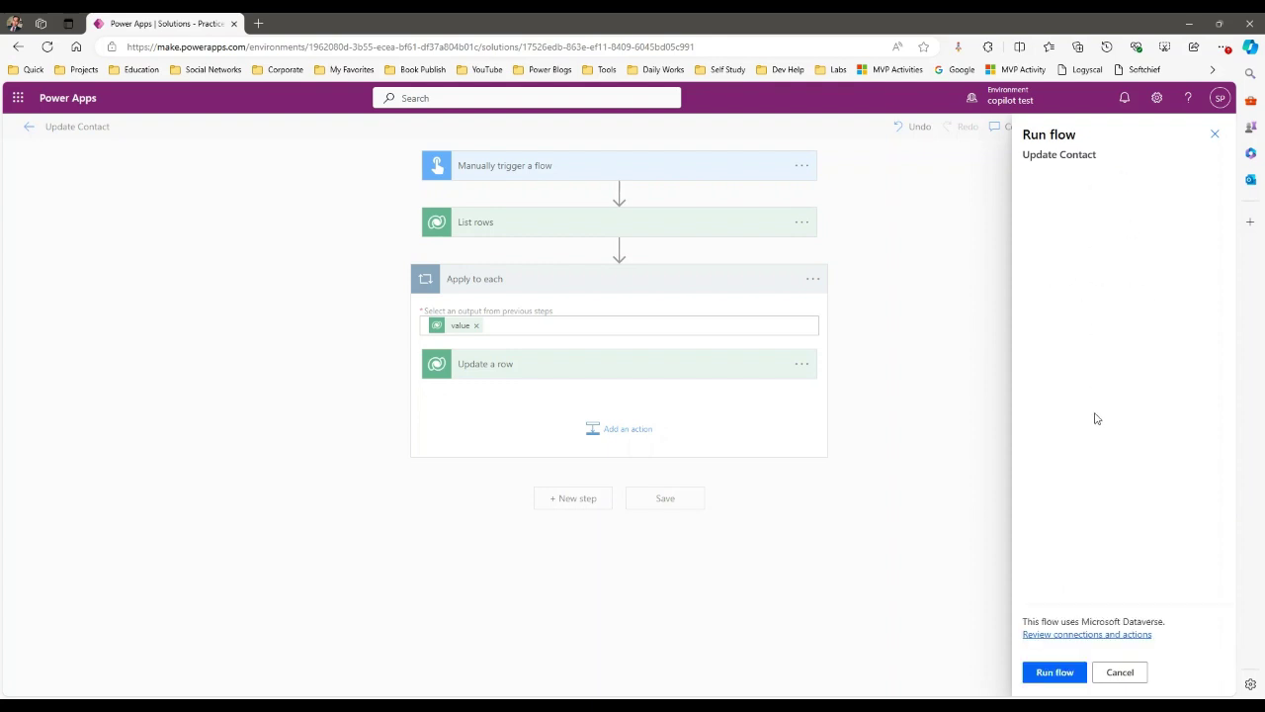
{"action": "left_click", "coordinate": [1064, 673]}
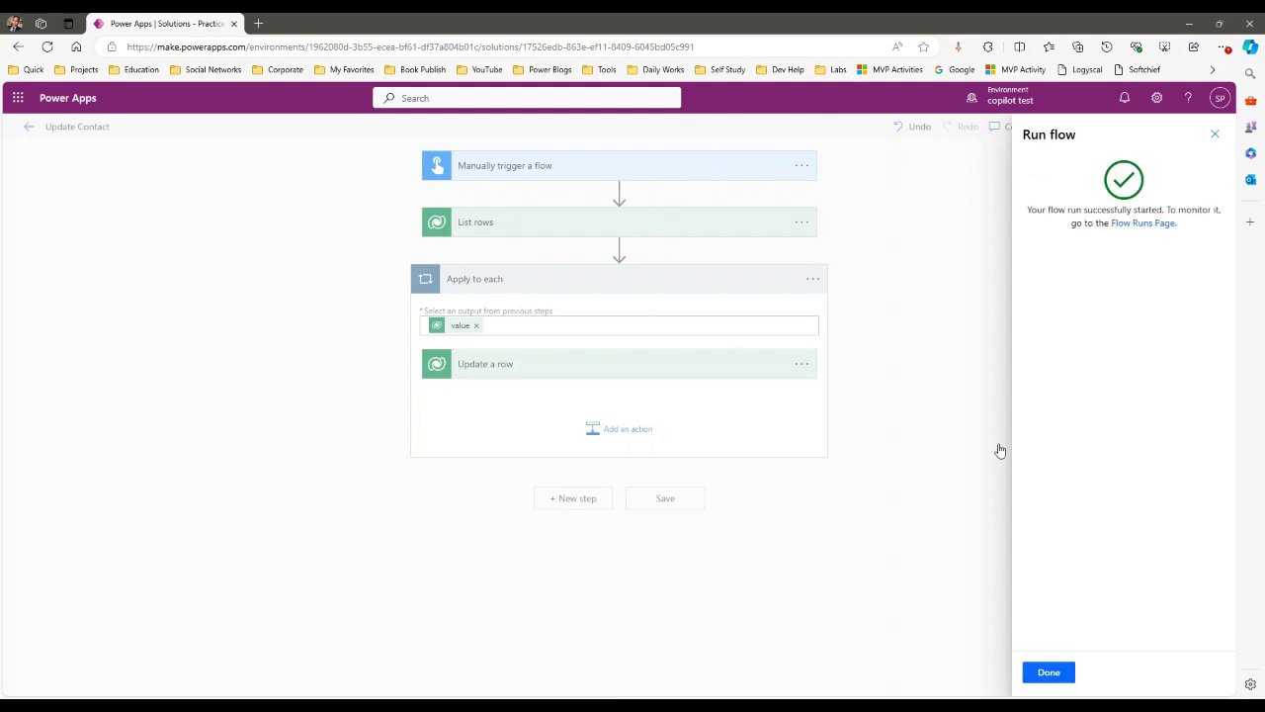
{"action": "left_click", "coordinate": [1049, 672]}
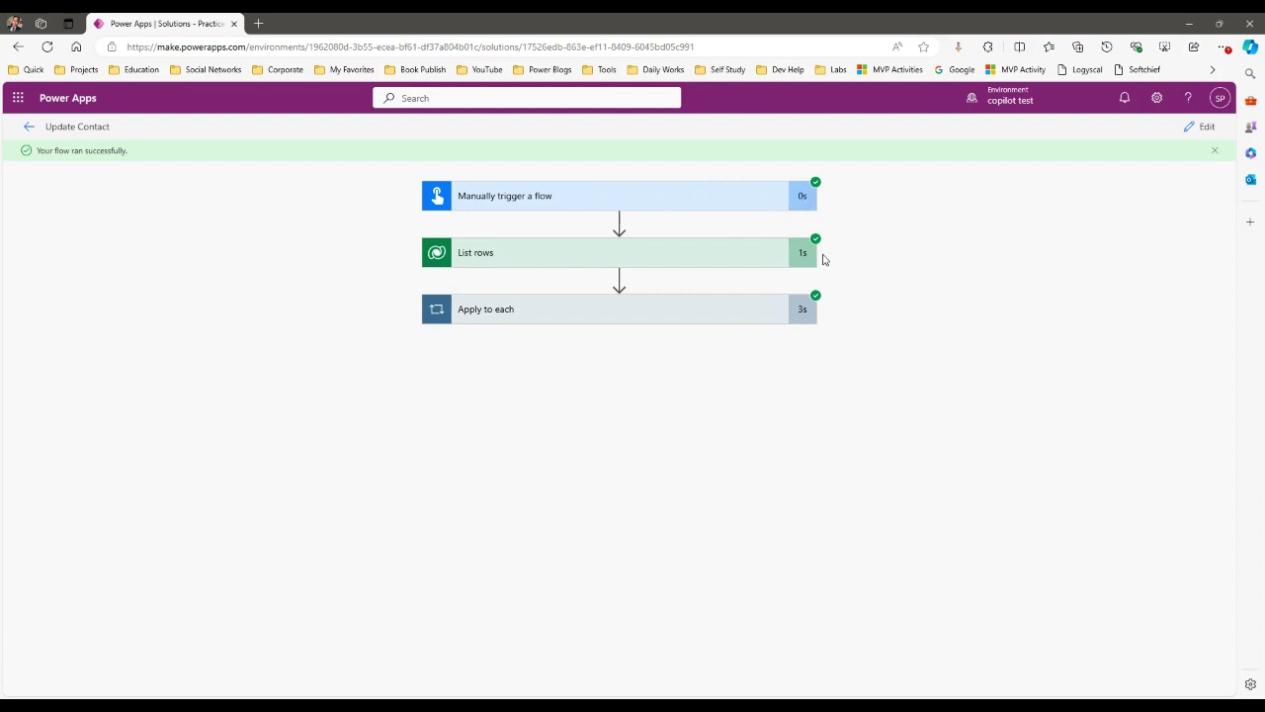
{"action": "left_click", "coordinate": [649, 315]}
Review the Apply to each iteration details, then return the flow to edit mode.
{"action": "left_click_drag", "start_coordinate": [660, 344], "coordinate": [684, 354]}
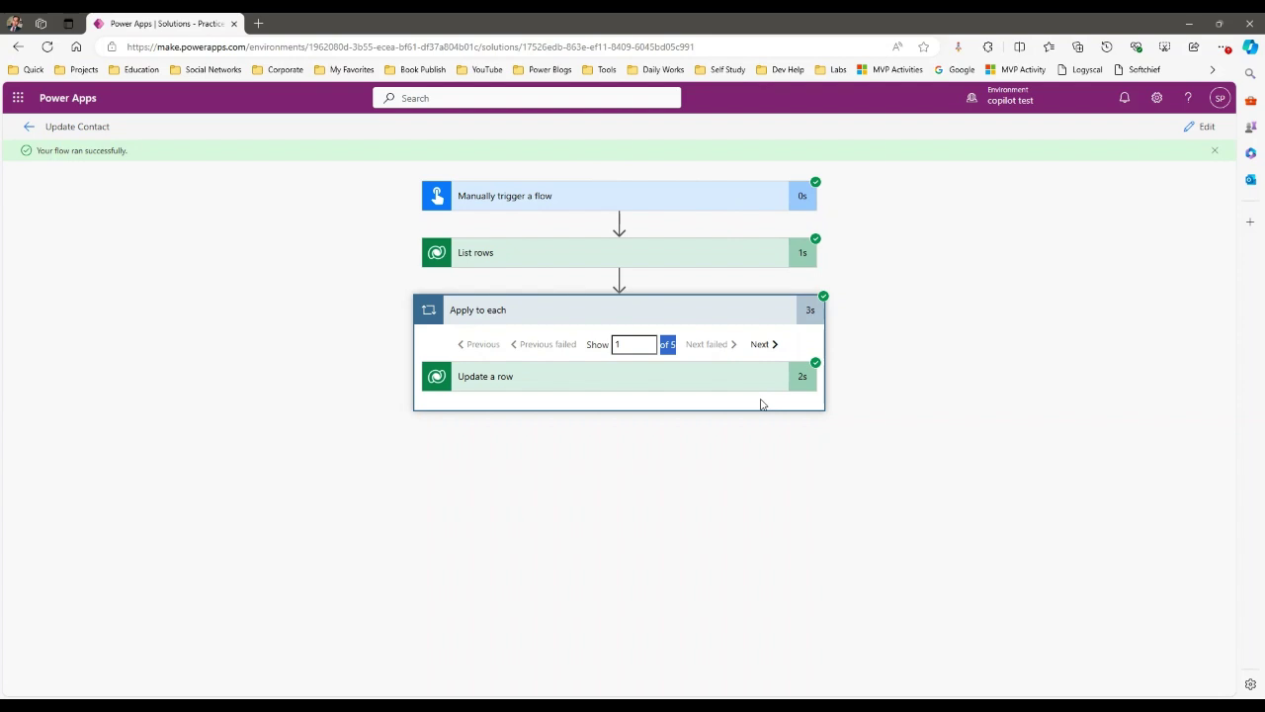
{"action": "left_click", "coordinate": [1203, 132]}
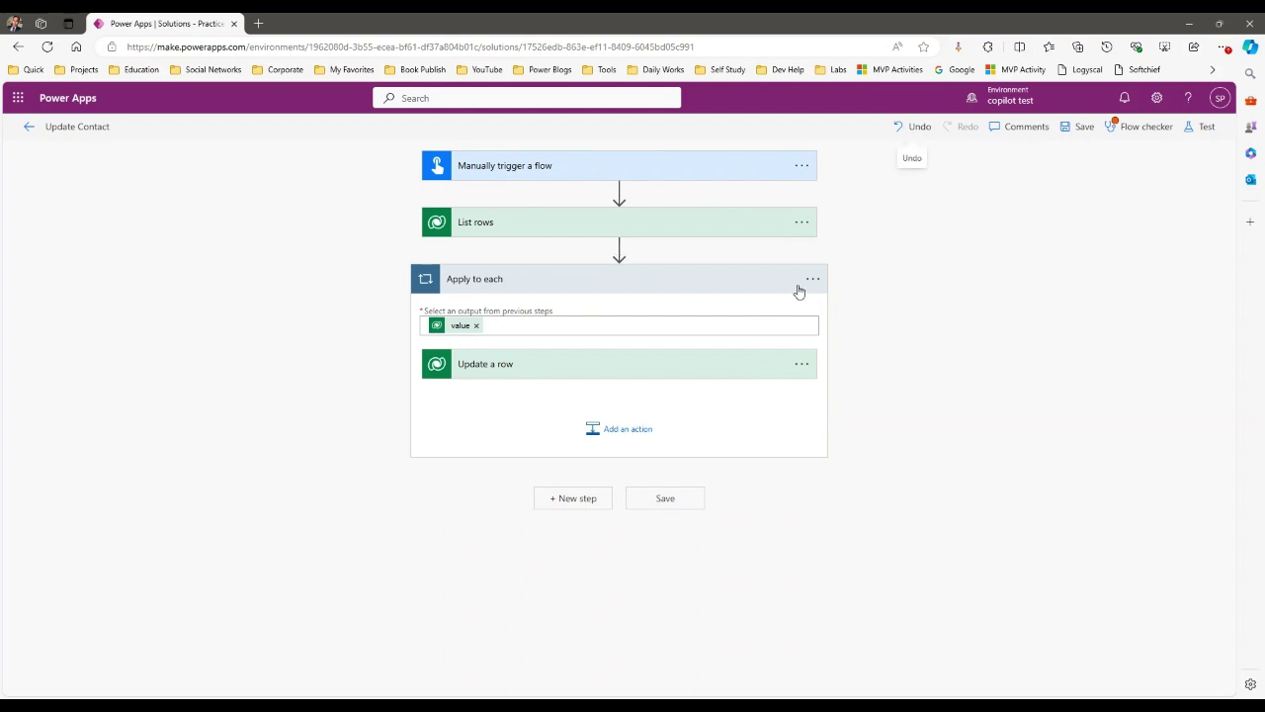
Turn on Concurrency Control for Apply to each with Degree of Parallelism 50.
{"action": "left_click", "coordinate": [811, 283]}
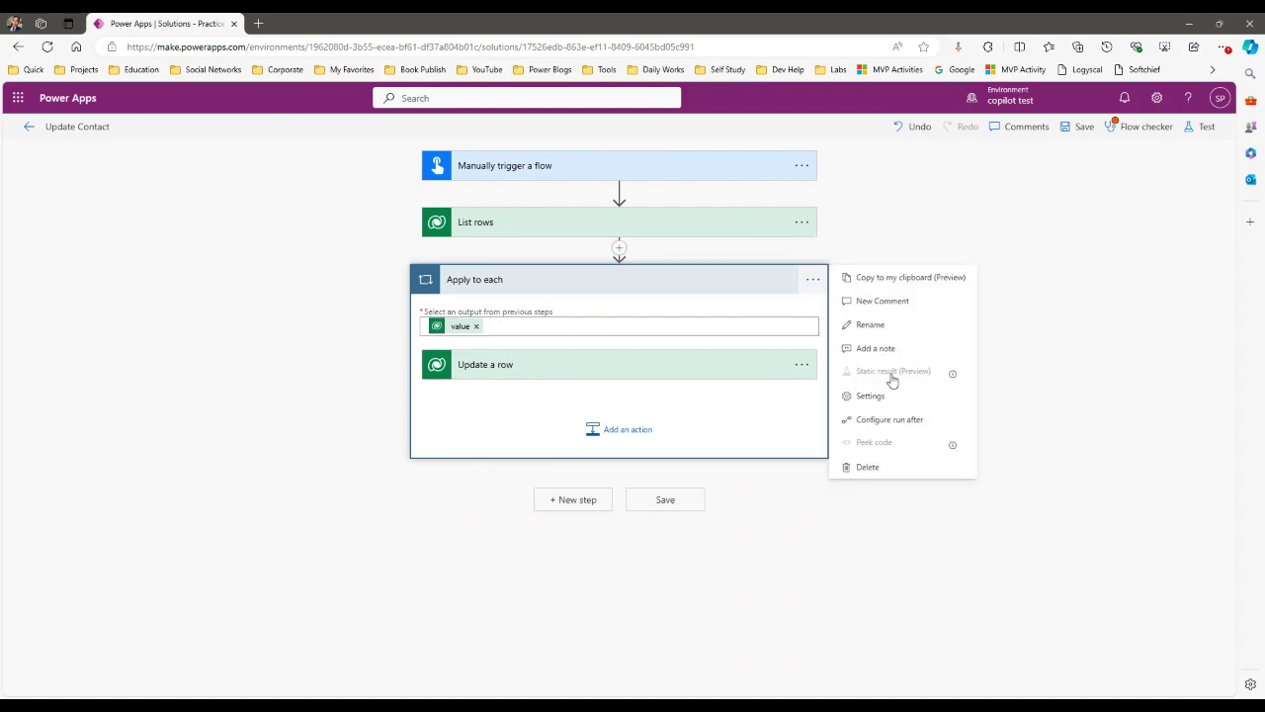
{"action": "left_click", "coordinate": [871, 396]}
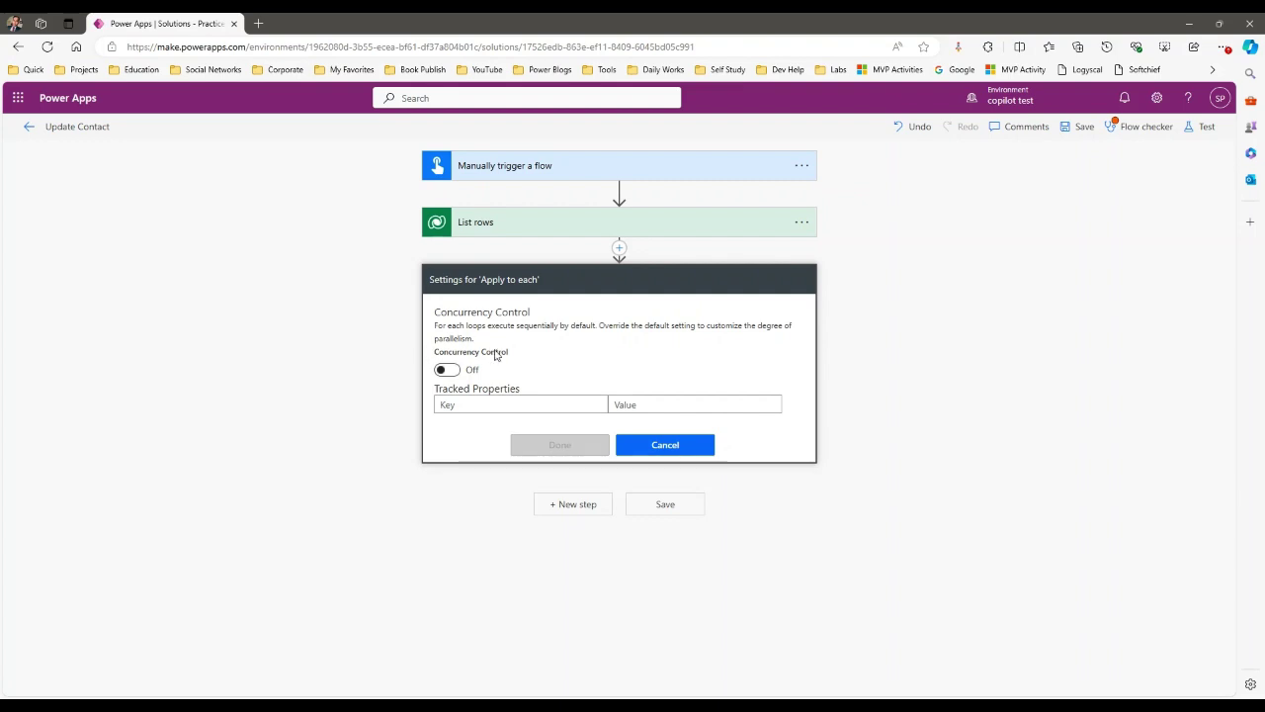
{"action": "left_click", "coordinate": [445, 370]}
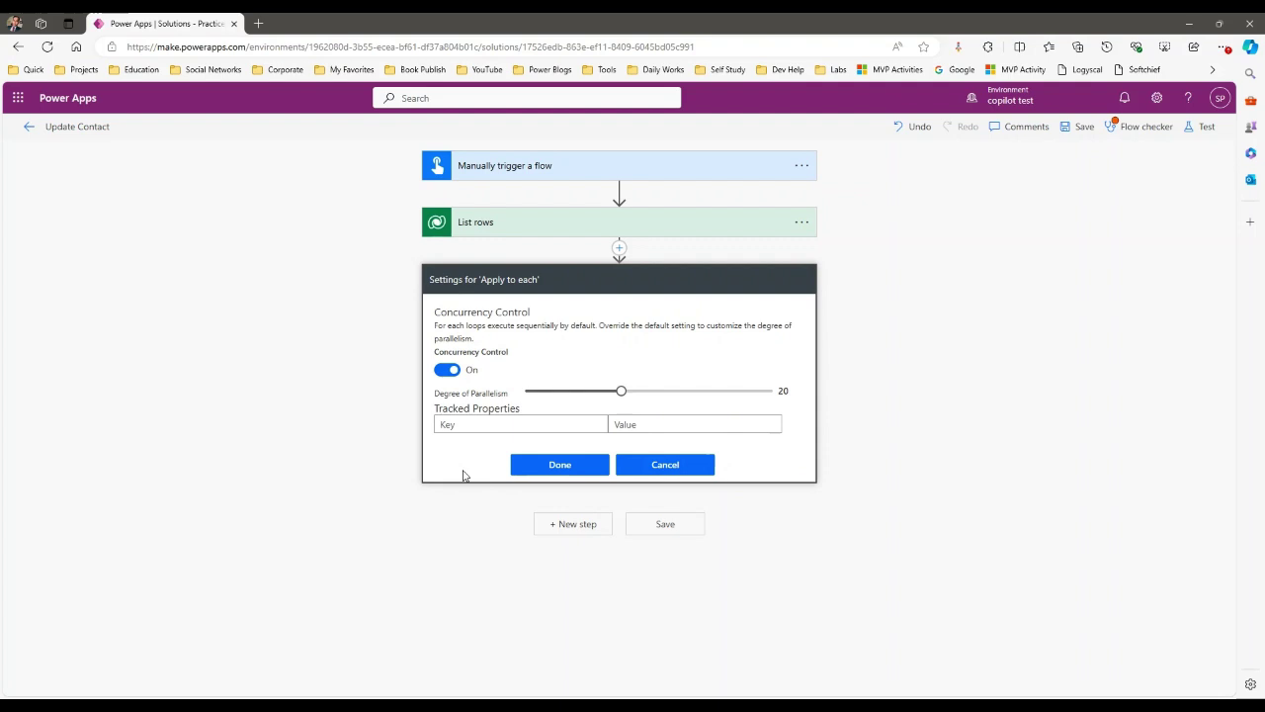
{"action": "left_click_drag", "start_coordinate": [622, 391], "coordinate": [821, 392]}
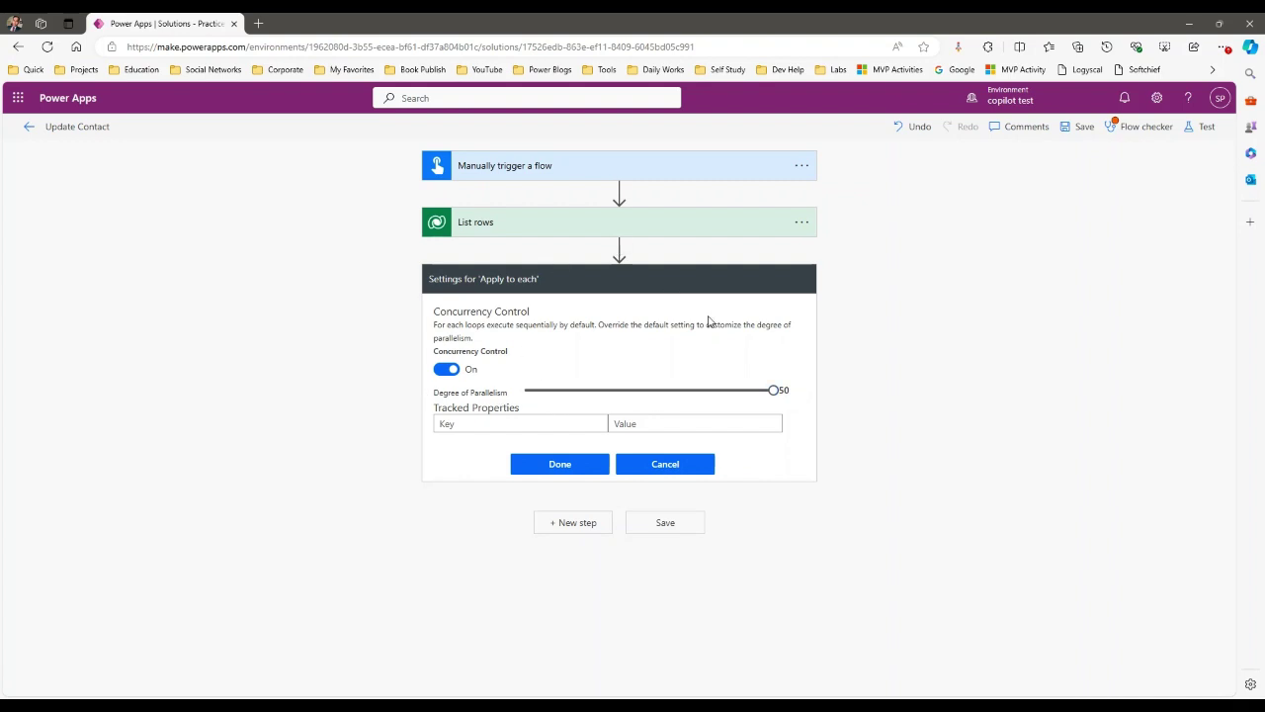
{"action": "left_click_drag", "start_coordinate": [774, 392], "coordinate": [800, 402]}
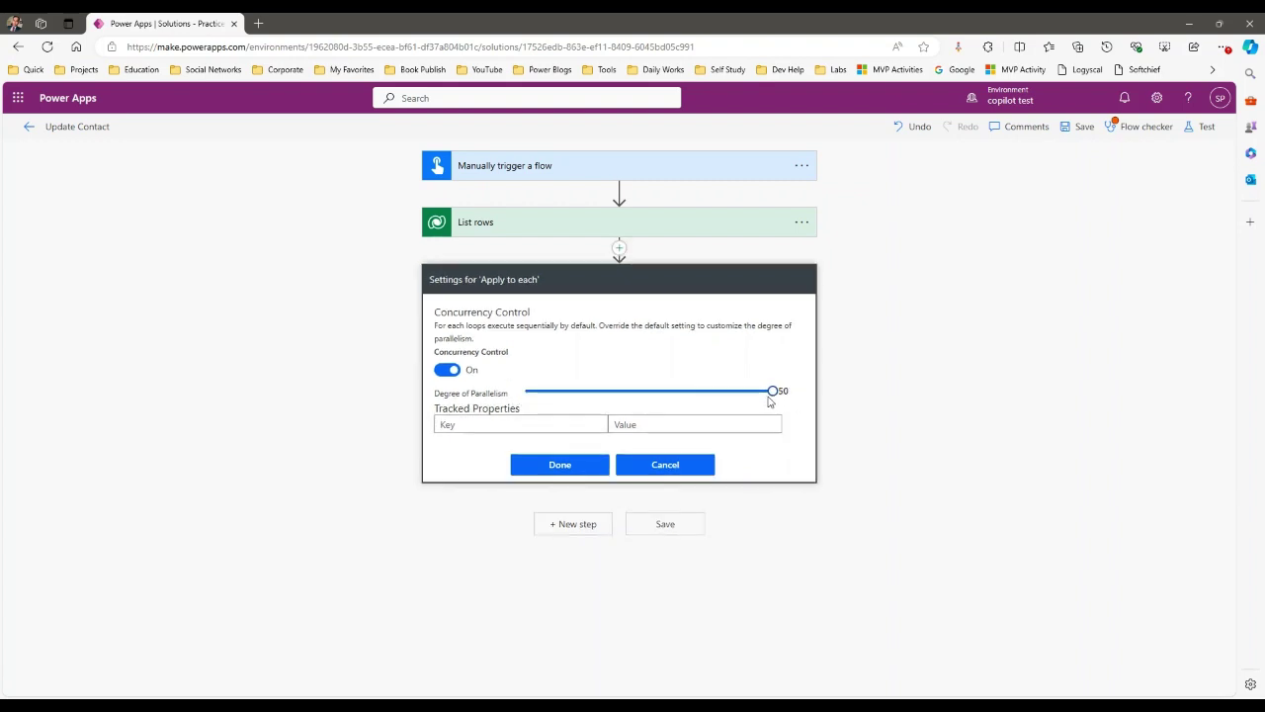
{"action": "left_click", "coordinate": [559, 467]}
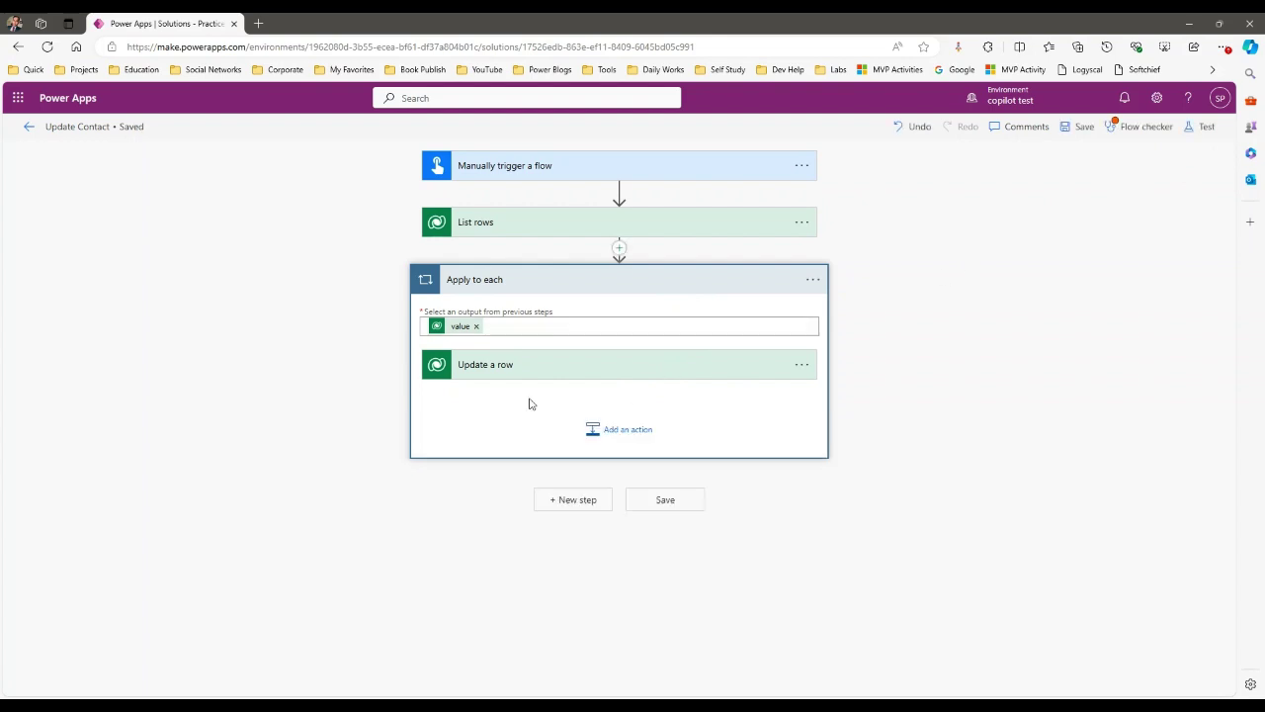
Run a second manual test of the concurrent Update Contact flow.
{"action": "left_click", "coordinate": [1199, 129]}
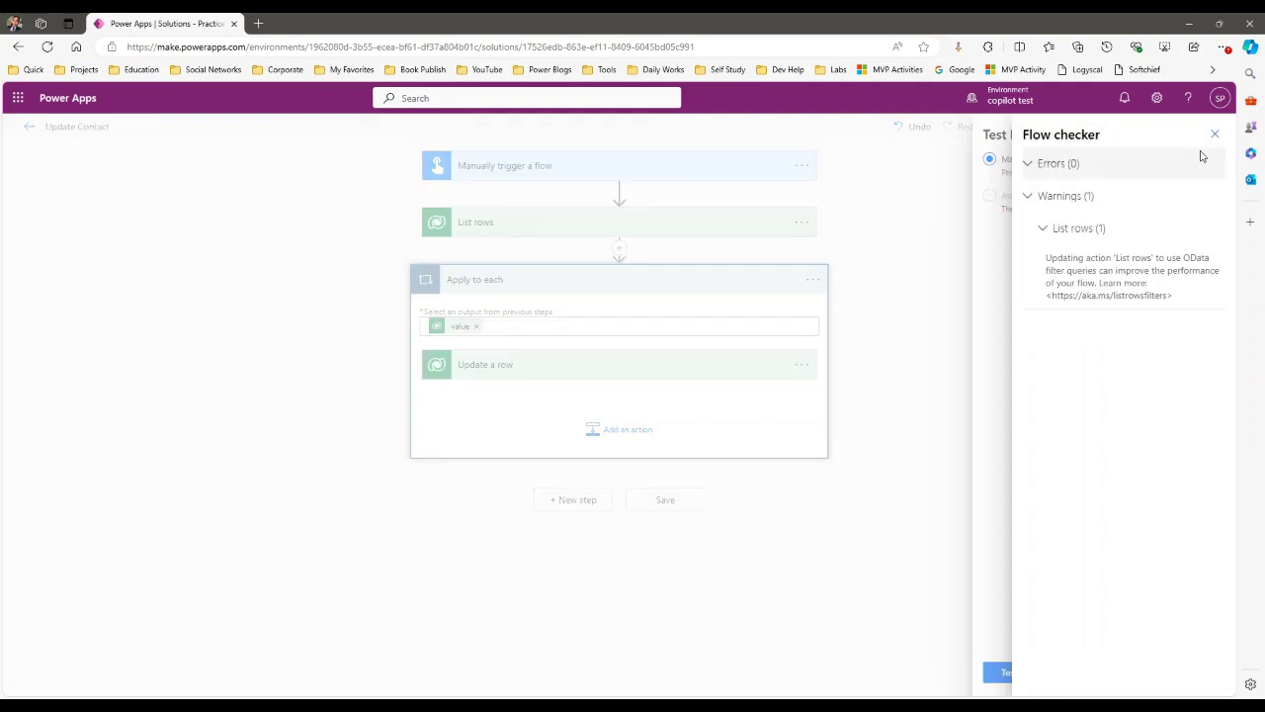
{"action": "left_click", "coordinate": [1009, 675]}
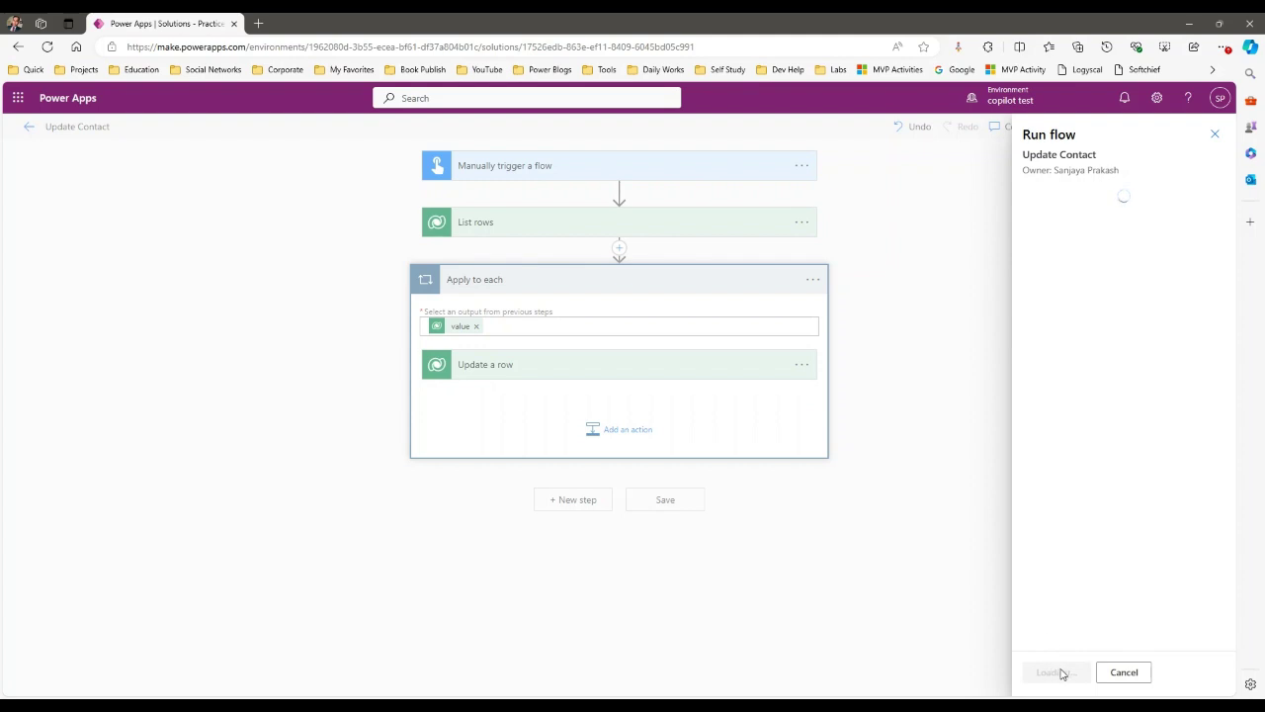
{"action": "left_click", "coordinate": [1066, 679]}
{"action": "left_click", "coordinate": [1049, 673]}
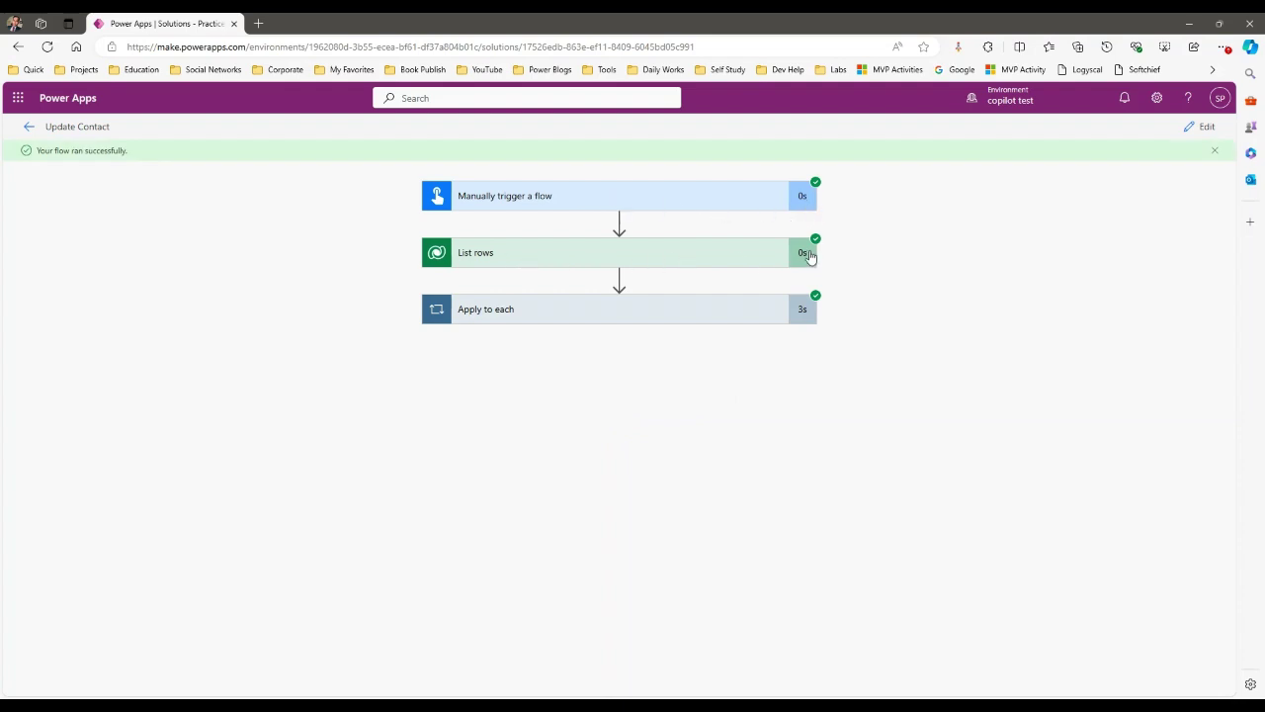
Expand Apply to each and Update a row, paging through iterations to 5 of 5.
{"action": "left_click", "coordinate": [736, 317]}
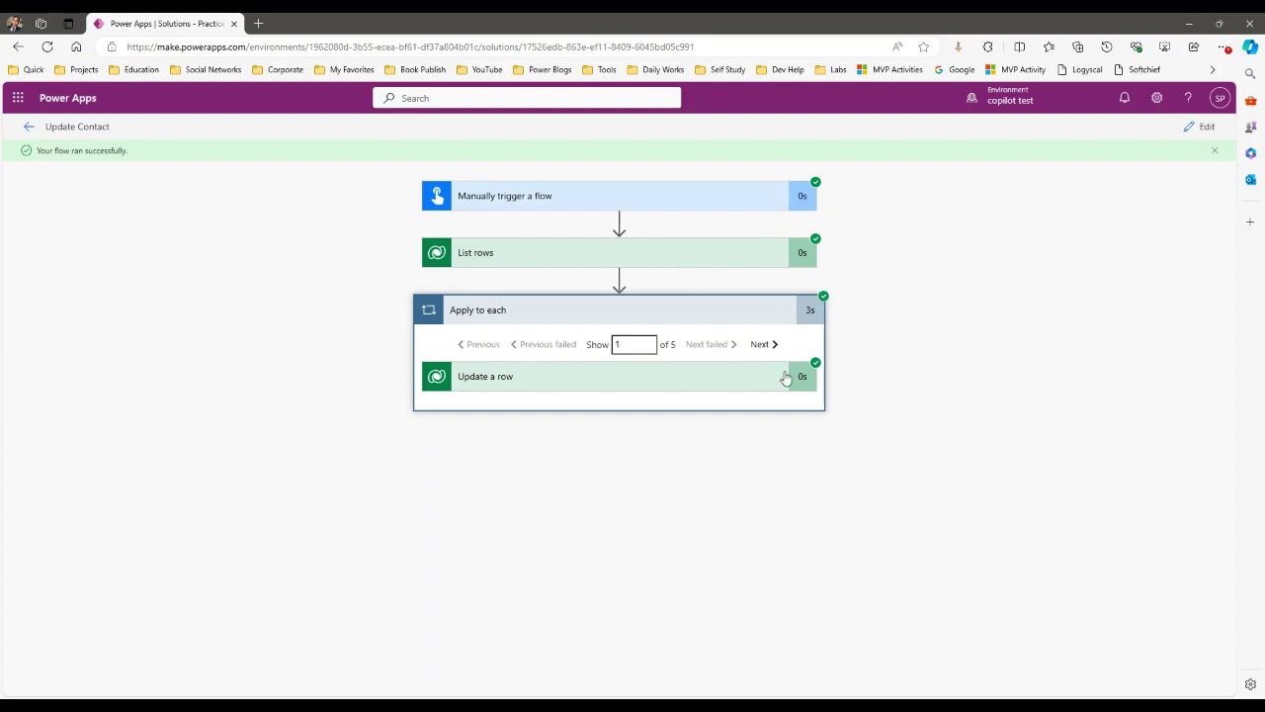
{"action": "left_click", "coordinate": [706, 386]}
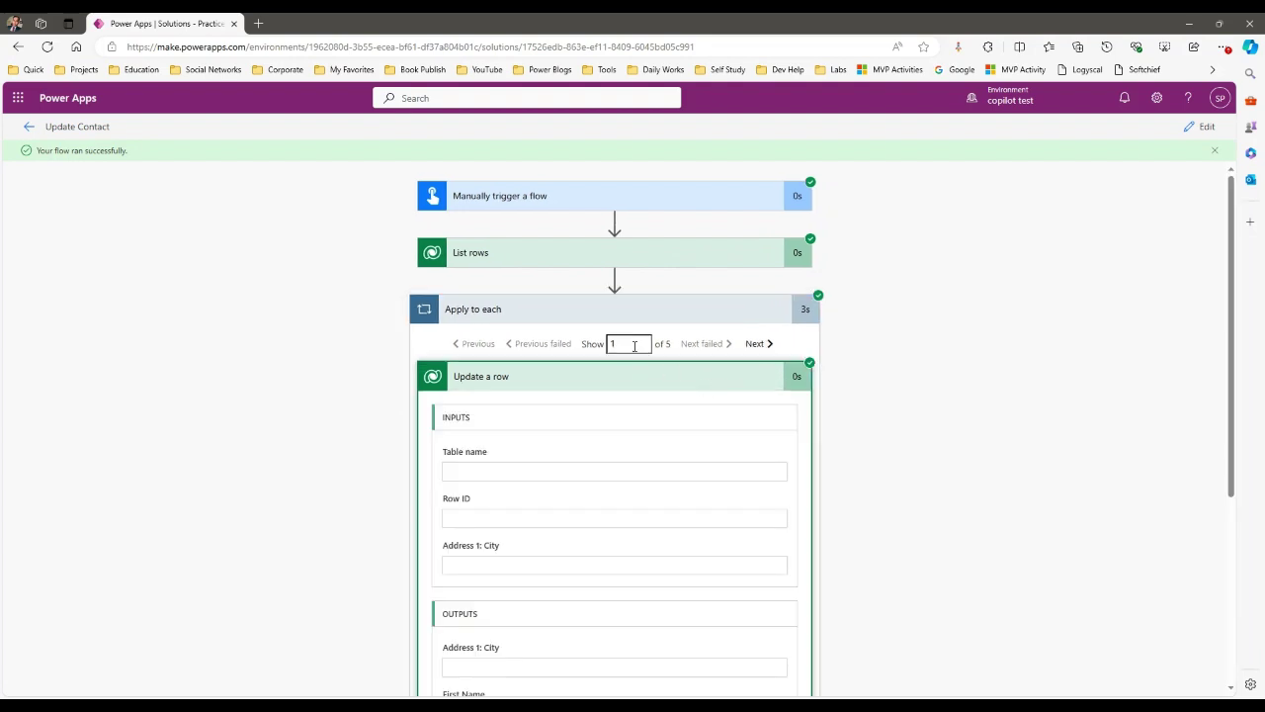
{"action": "double_click", "coordinate": [758, 344]}
{"action": "left_click", "coordinate": [753, 346]}
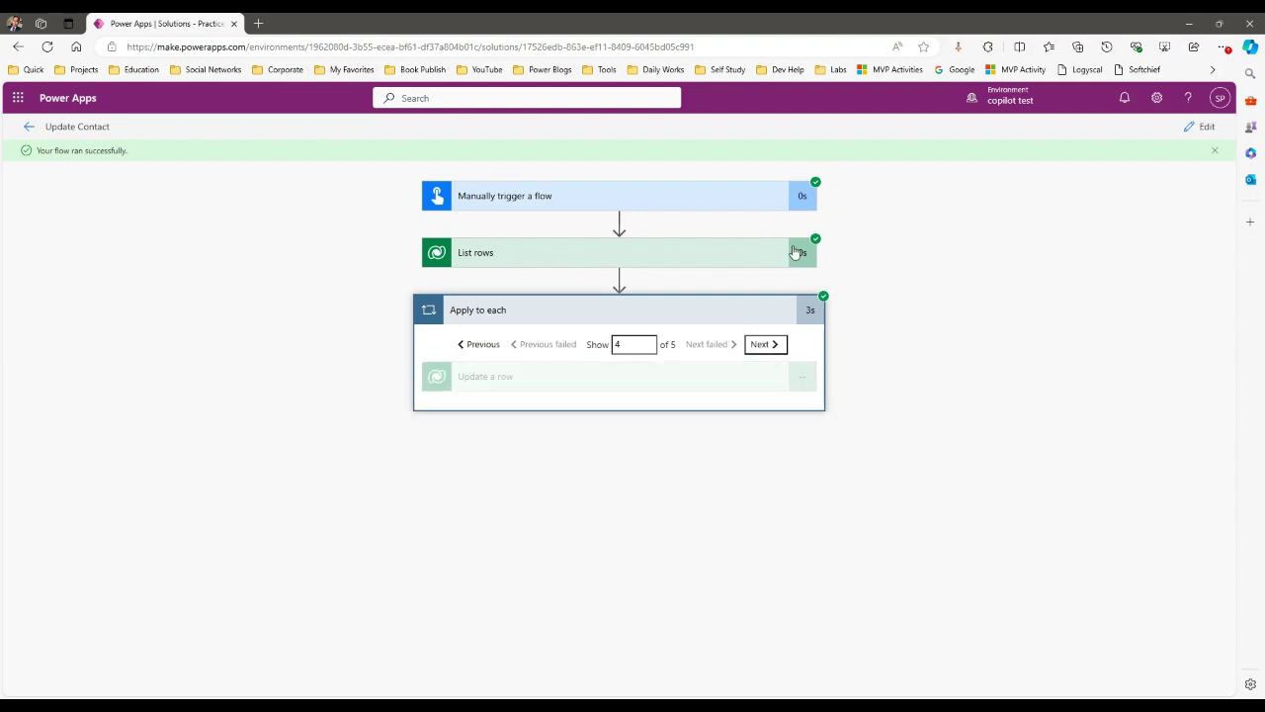
{"action": "left_click", "coordinate": [759, 345]}
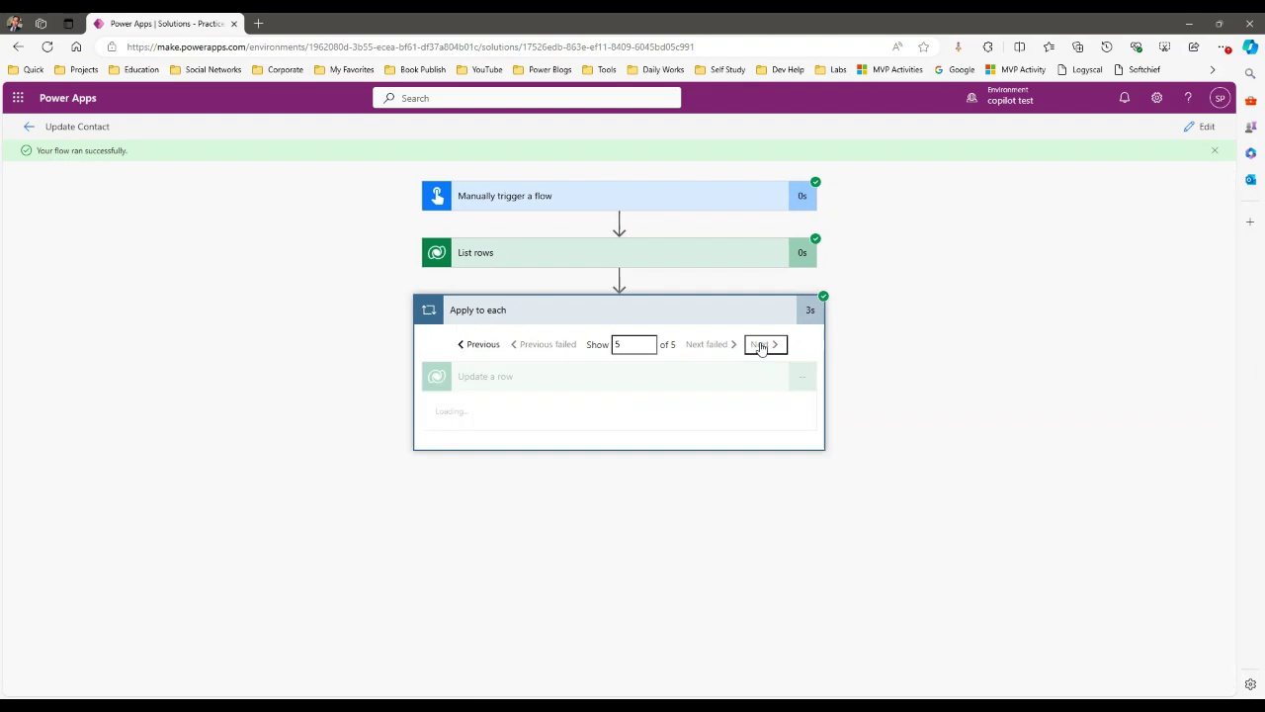